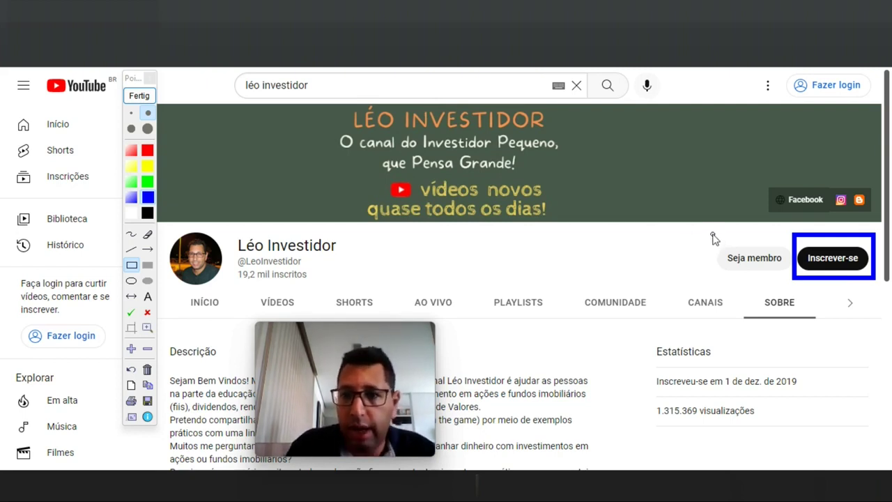
Outline the channel page's Seja membro option with a blue rectangle.
left_click_drag(712, 233, 790, 281)
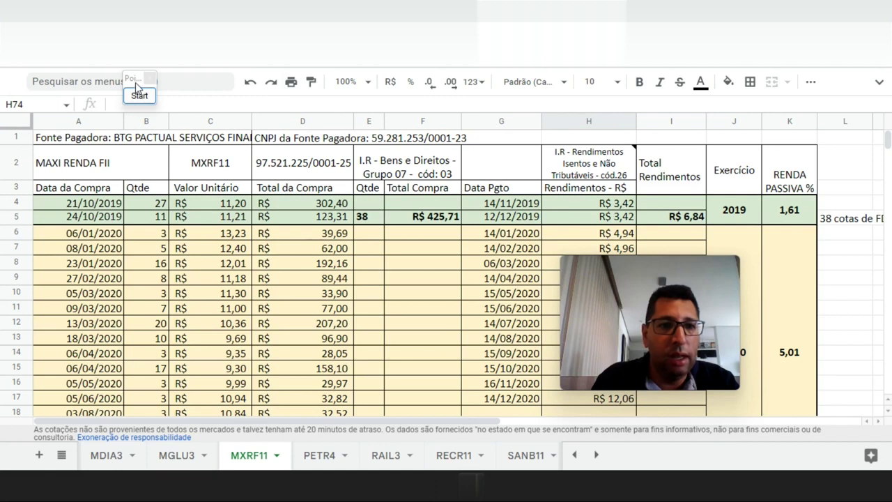
Move the annotation toolbar clear of the MXRF11 sheet and outline the fund name, paying source name and paying source CNPJ in blue.
left_click_drag(135, 82, 10, 85)
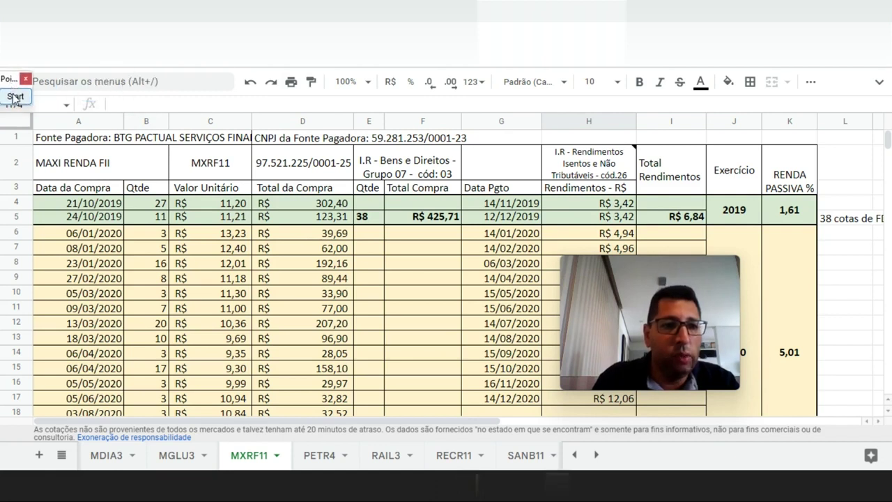
left_click(16, 96)
left_click_drag(50, 151, 136, 177)
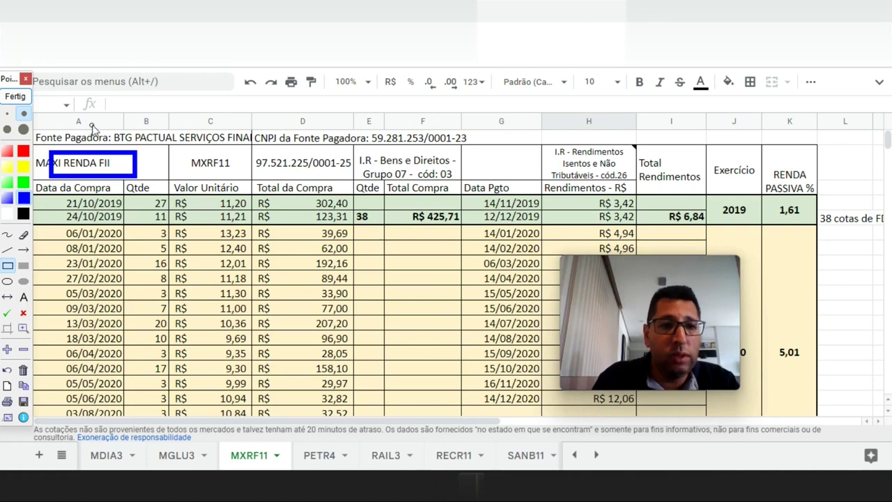
mouse_move(112, 129)
left_mouse_down()
mouse_move(157, 144)
mouse_move(301, 150)
mouse_move(252, 147)
left_mouse_up()
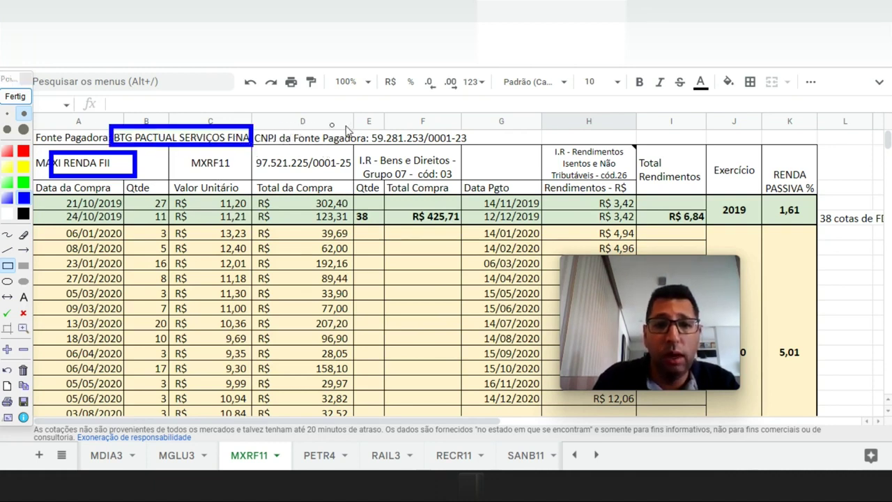
mouse_move(357, 121)
left_mouse_down()
mouse_move(470, 157)
mouse_move(477, 148)
left_mouse_up()
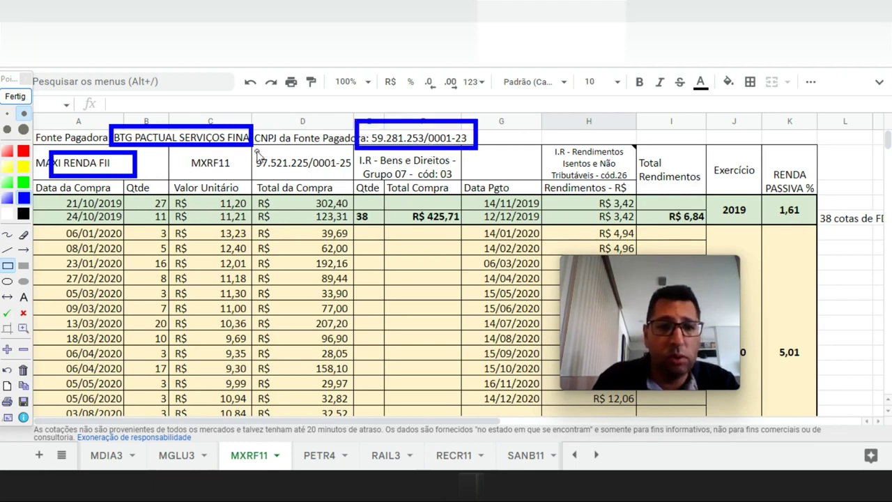
Outline the fund's CNPJ, the Bens e Direitos heading and the Rendimentos Isentos heading in blue, and end the annotation mode.
mouse_move(256, 151)
left_mouse_down()
mouse_move(331, 188)
mouse_move(348, 177)
left_mouse_up()
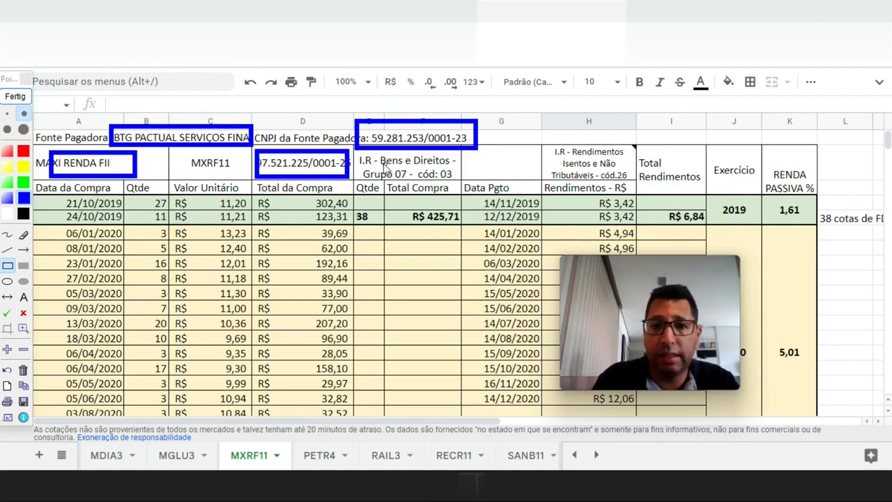
left_click_drag(358, 155, 458, 182)
mouse_move(548, 153)
left_mouse_down()
mouse_move(582, 180)
mouse_move(632, 194)
left_mouse_up()
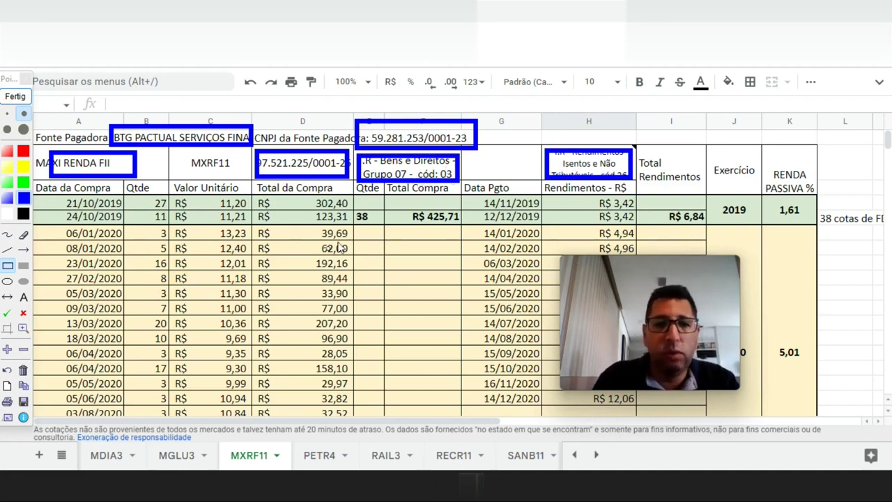
left_click(15, 96)
Examine the AGOSTO 2022 row of the profit table at row 66: its profit, tax formula and payment deadline.
left_click_drag(887, 143, 889, 152)
left_click_drag(888, 149, 888, 154)
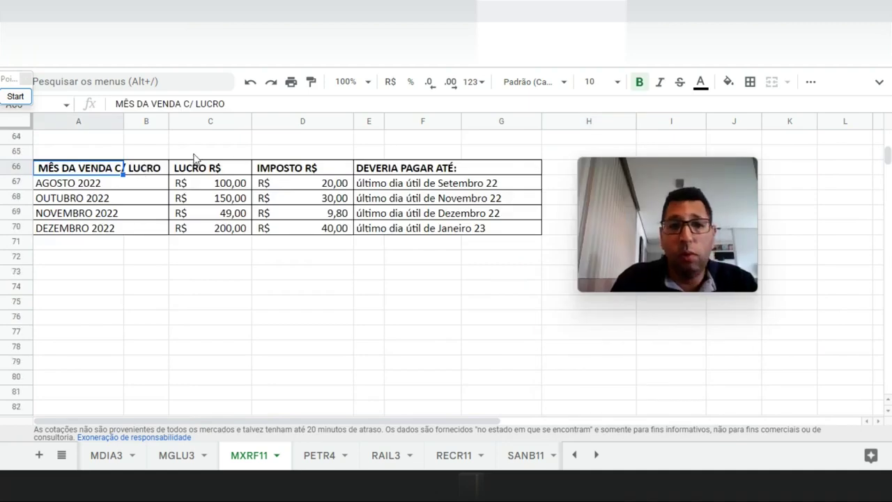
left_click(204, 184)
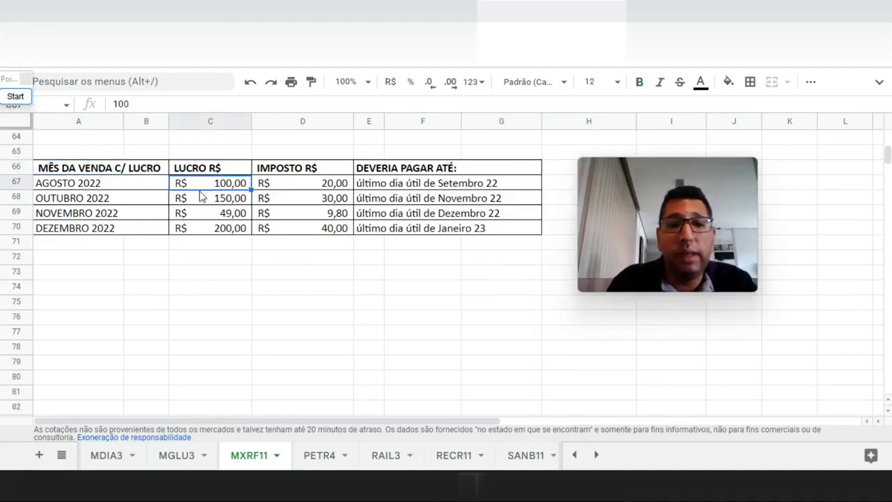
left_click(99, 185)
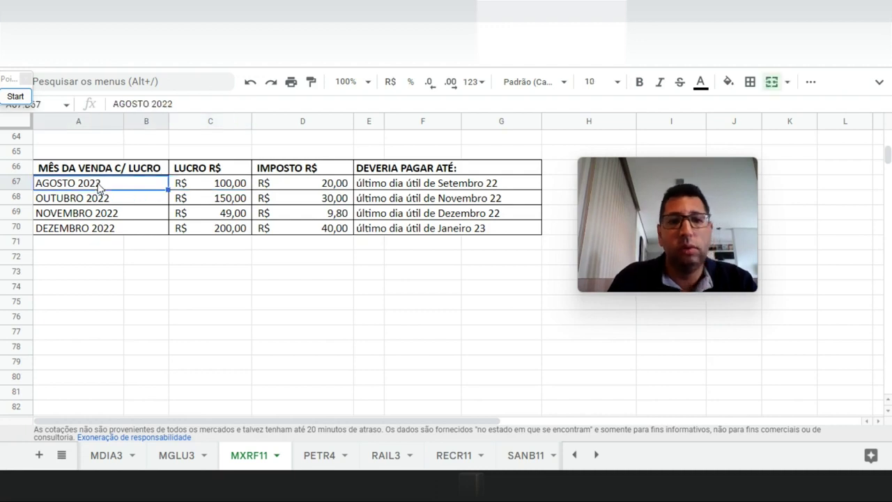
left_click(204, 189)
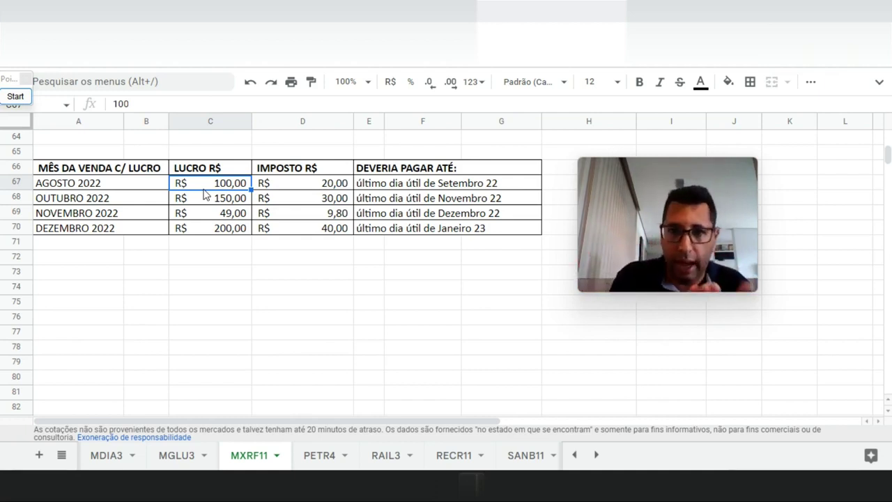
left_click(310, 189)
left_click(423, 189)
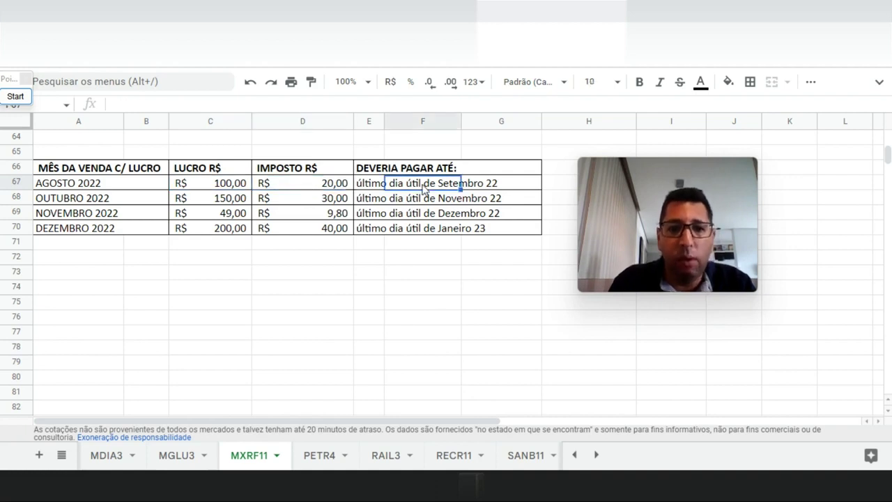
left_click(337, 189)
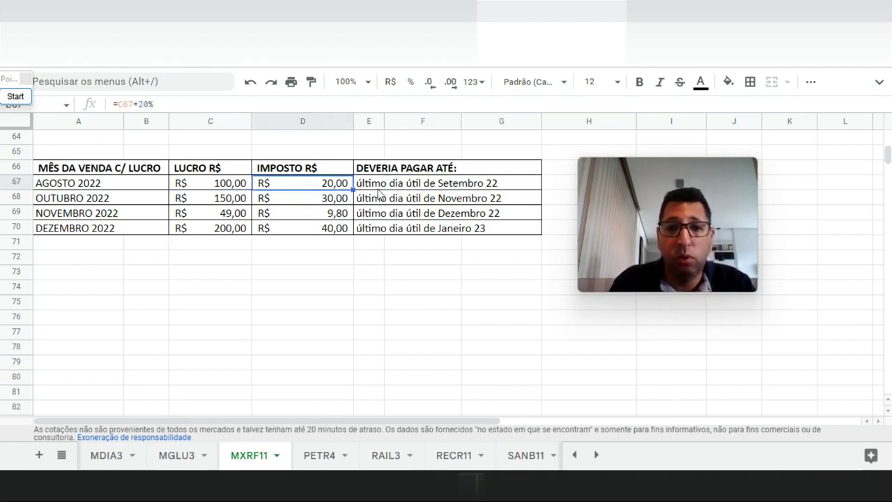
left_click(404, 189)
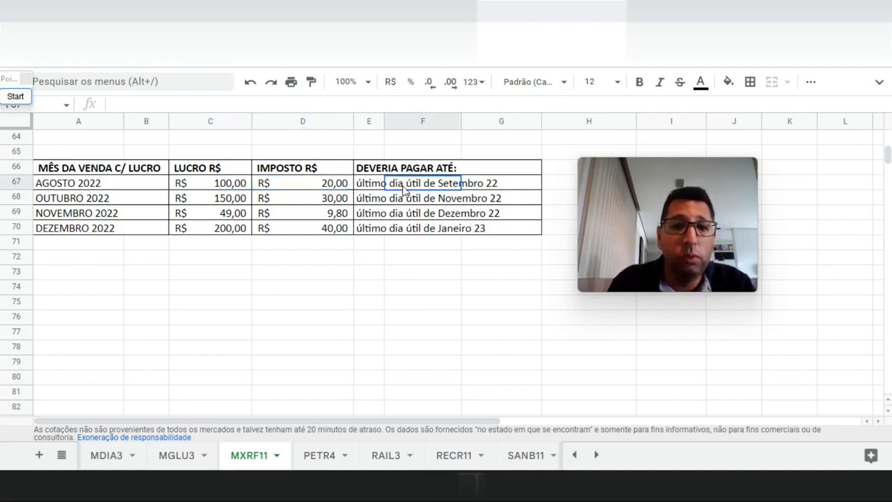
left_click(363, 189)
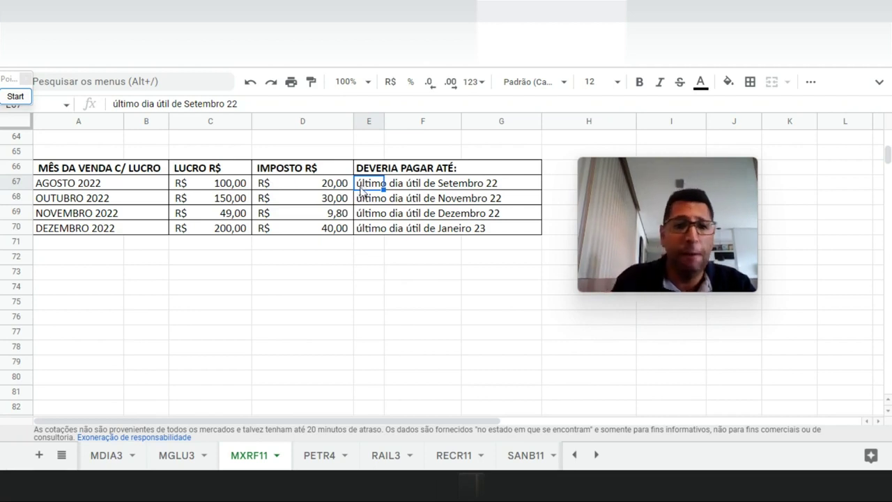
Examine the OUTUBRO 2022 row's profit, tax formula and payment deadline, and compare its sale month with AGOSTO 2022.
left_click(102, 199)
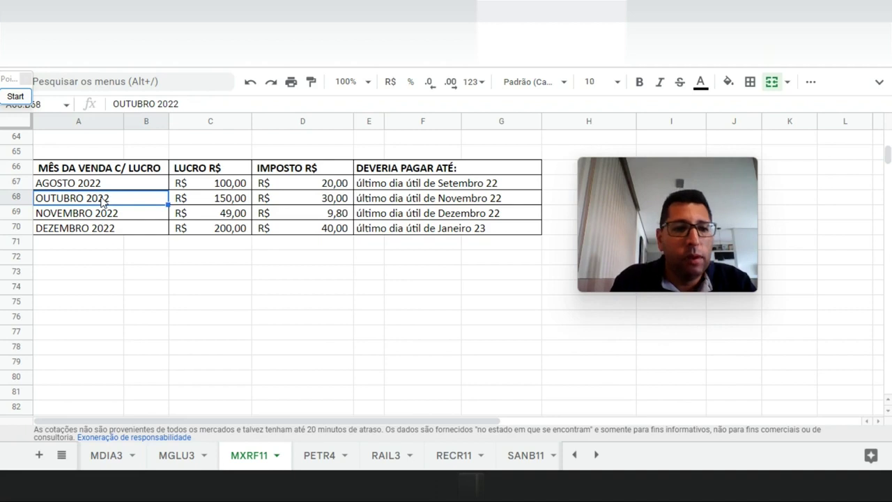
left_click(205, 203)
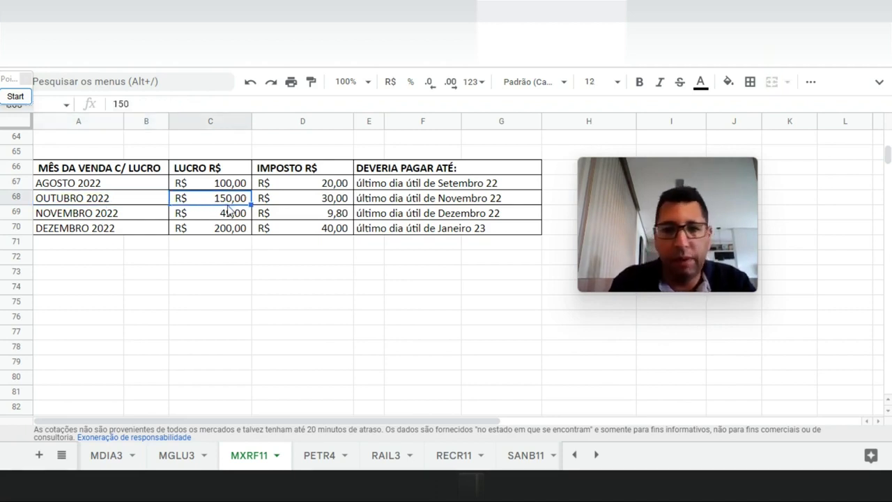
left_click(328, 202)
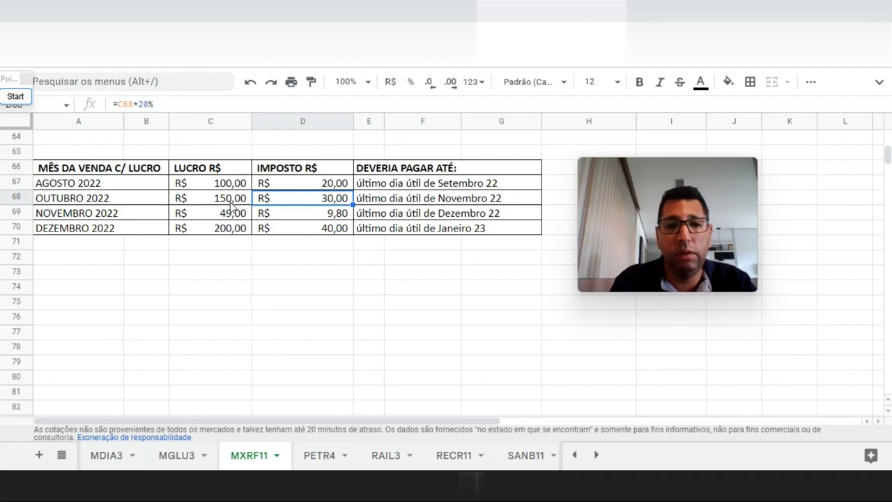
left_click(373, 203)
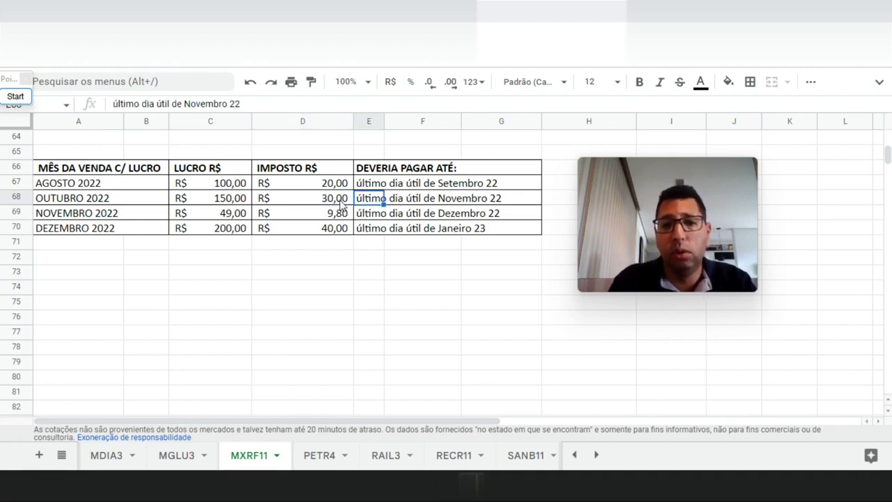
left_click(451, 204)
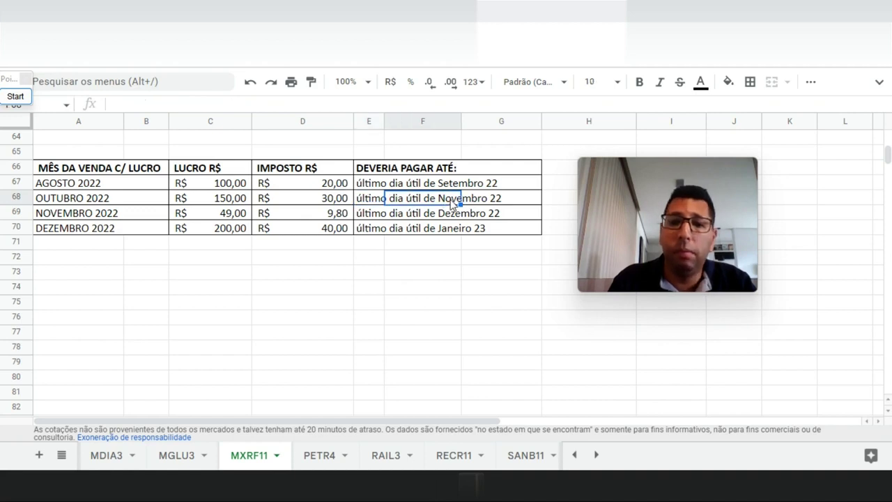
left_click(372, 206)
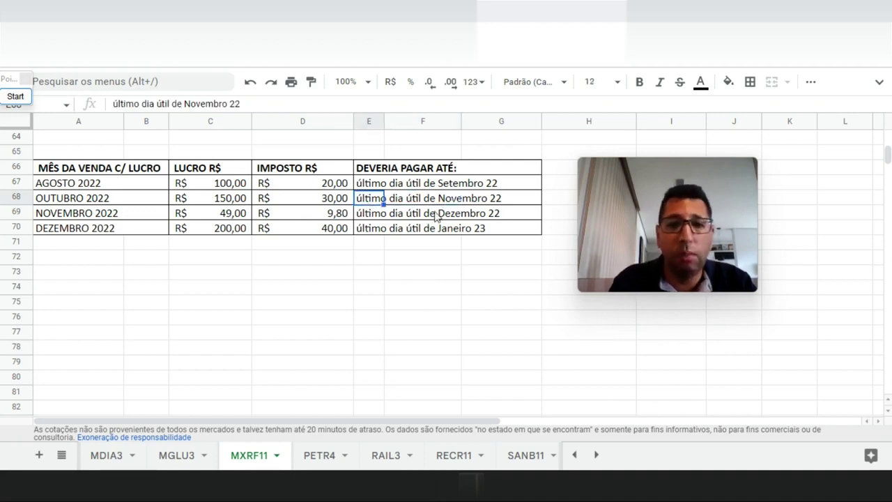
left_click(77, 199)
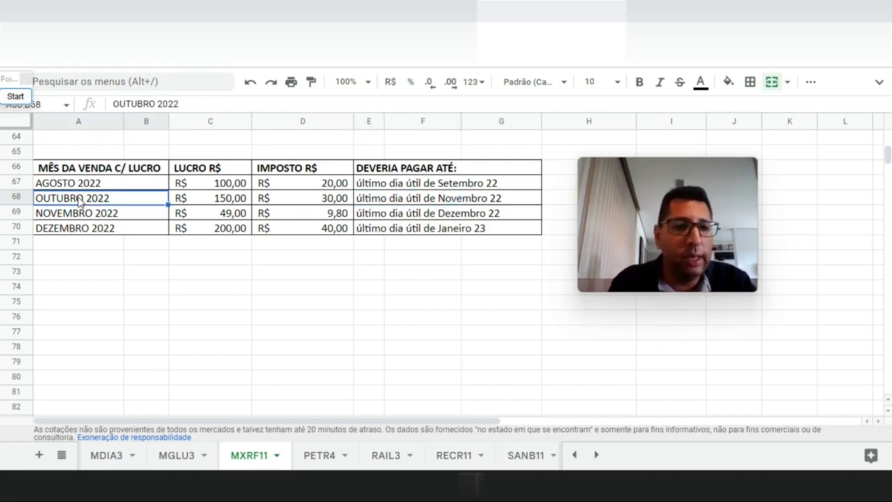
left_click(72, 184)
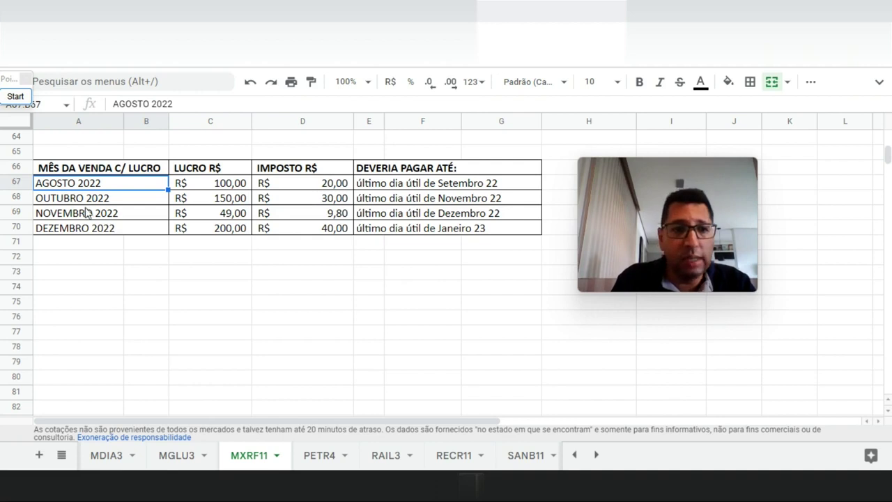
Examine the NOVEMBRO 2022 row's profit, tax formula and payment deadline.
left_click(111, 217)
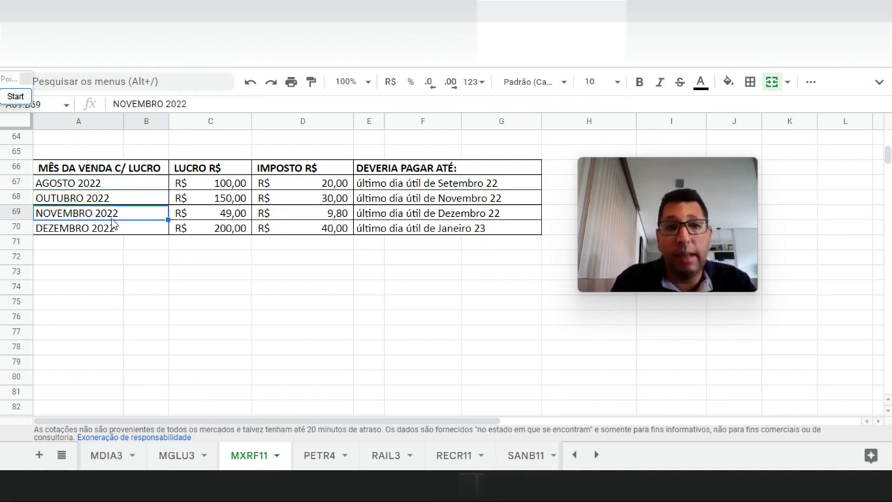
left_click(208, 218)
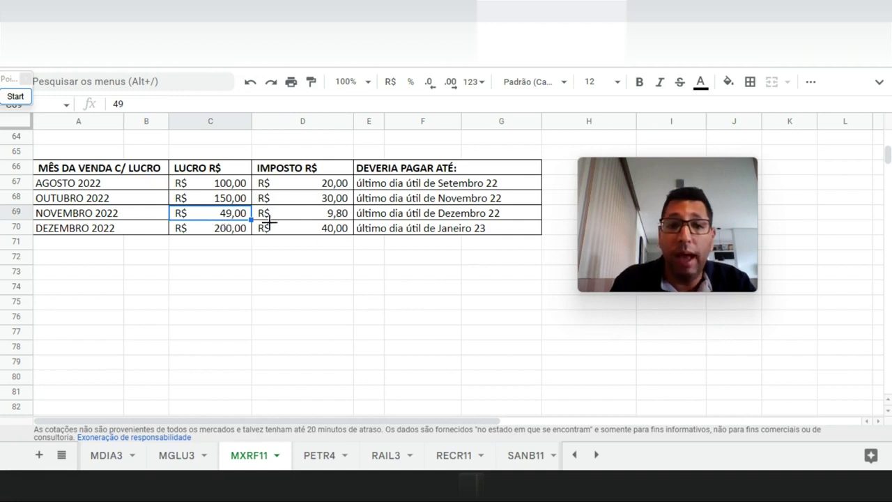
left_click(314, 214)
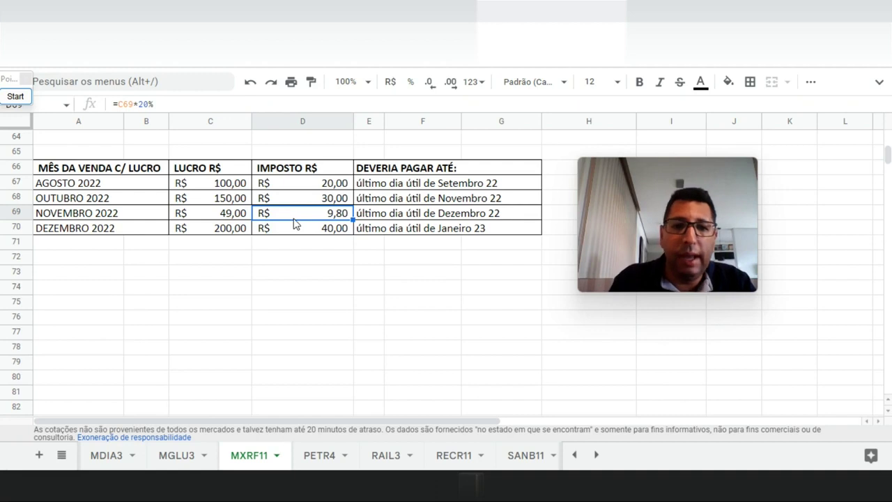
left_click(394, 220)
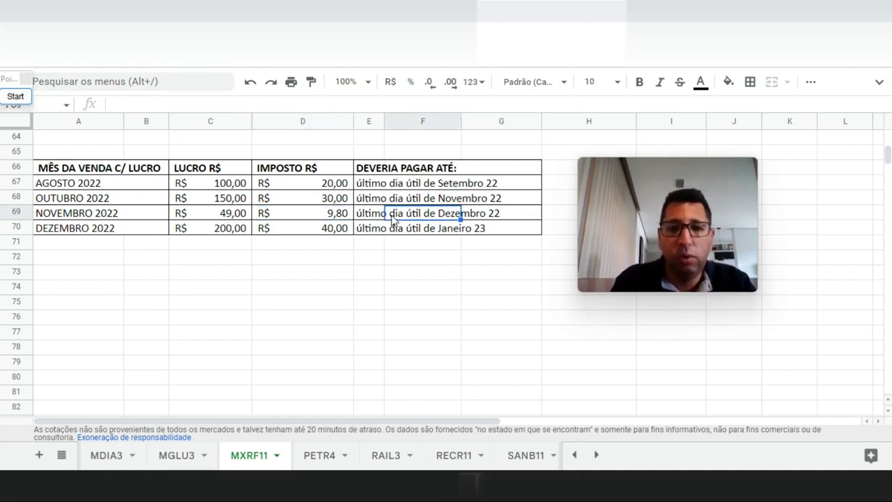
left_click(368, 218)
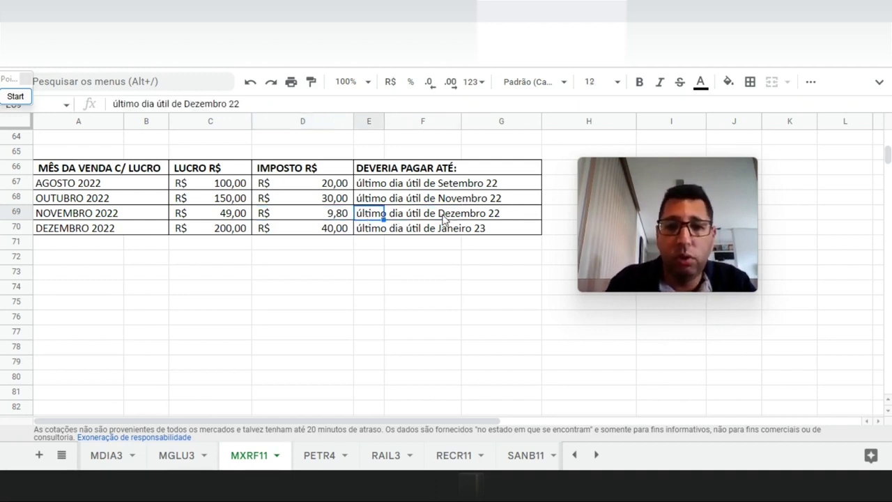
left_click(331, 216)
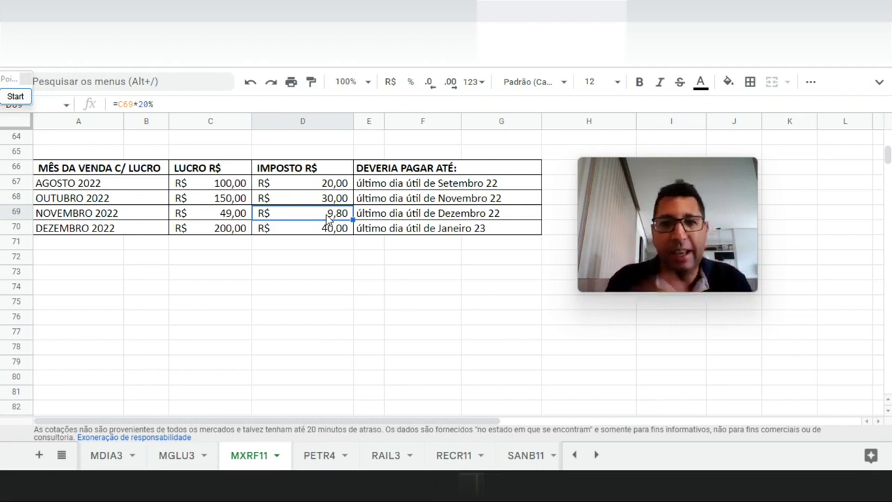
Examine the DEZEMBRO 2022 row's profit, tax formula and payment deadline.
left_click(115, 234)
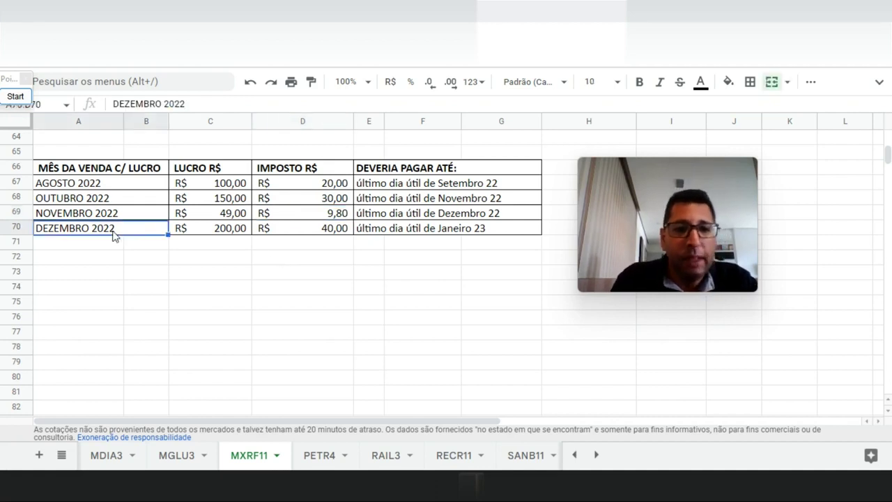
left_click(239, 234)
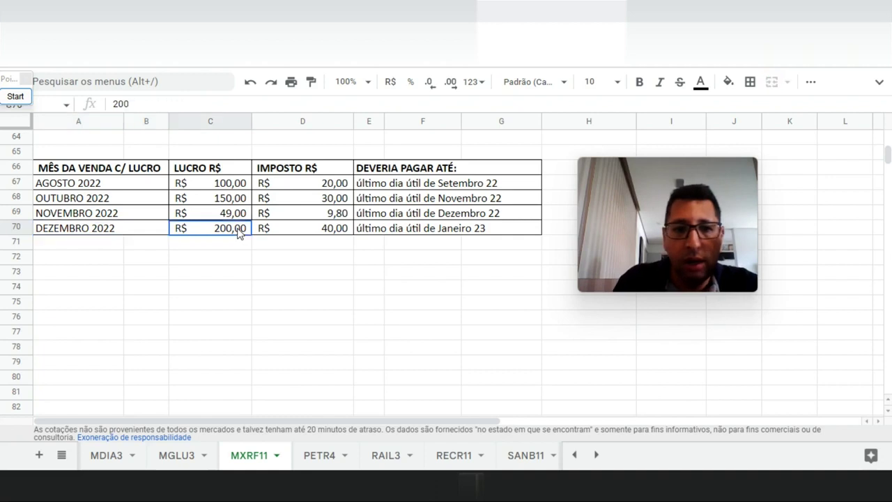
left_click(302, 233)
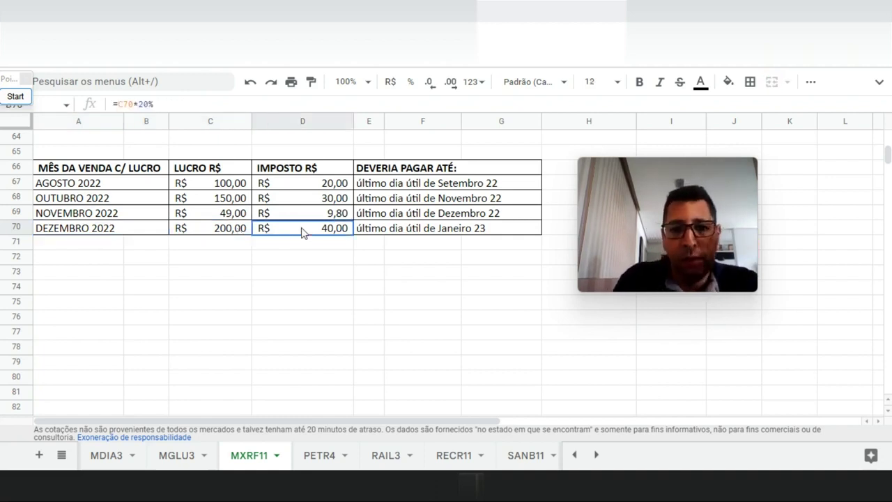
left_click(396, 230)
left_click(363, 232)
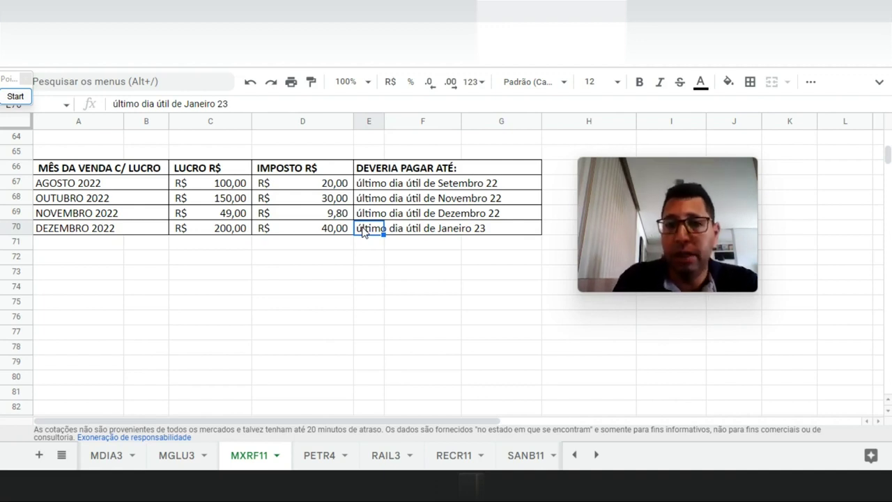
left_click(466, 232)
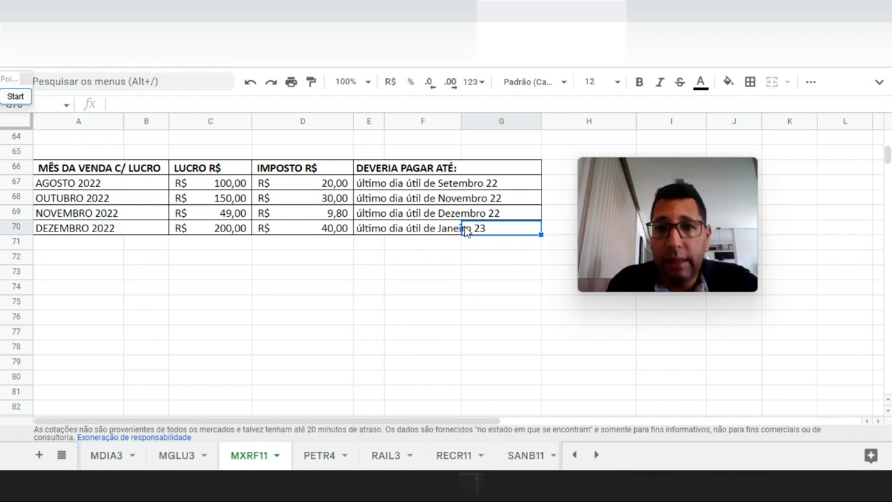
left_click(380, 232)
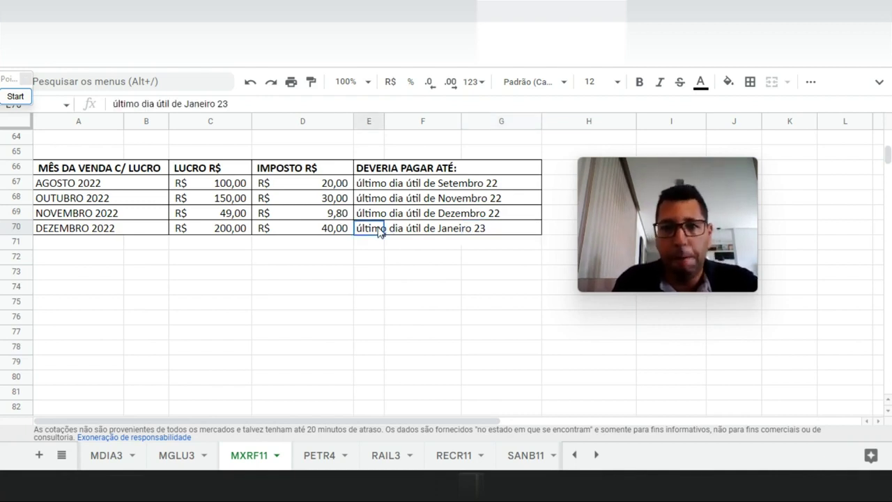
Set the DEZEMBRO 2022 profit to -200 to represent a sale at a loss.
key("Home")
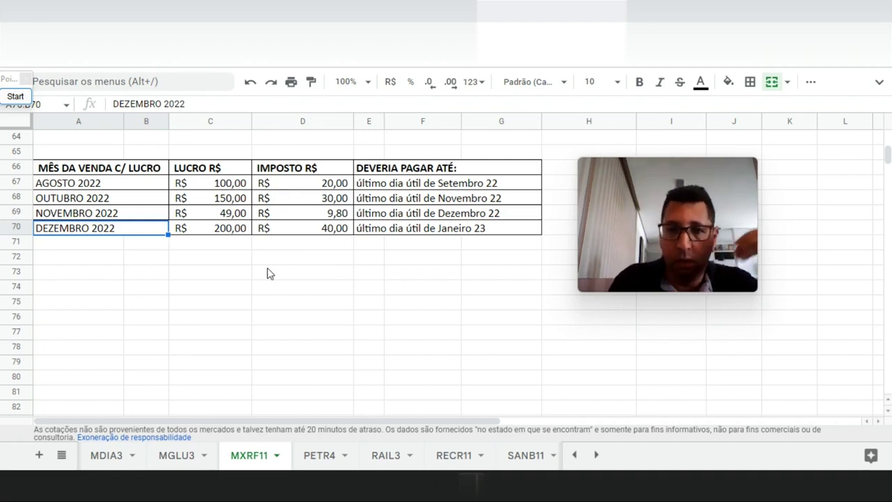
left_click(221, 282)
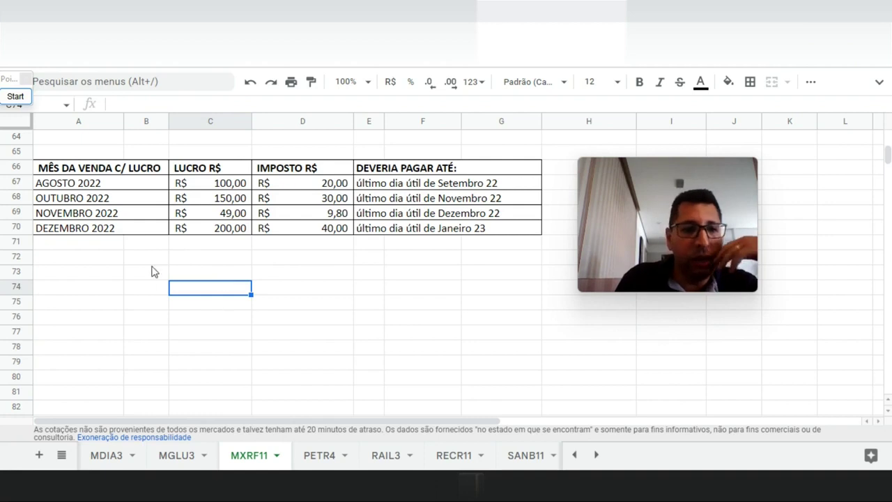
left_click(205, 233)
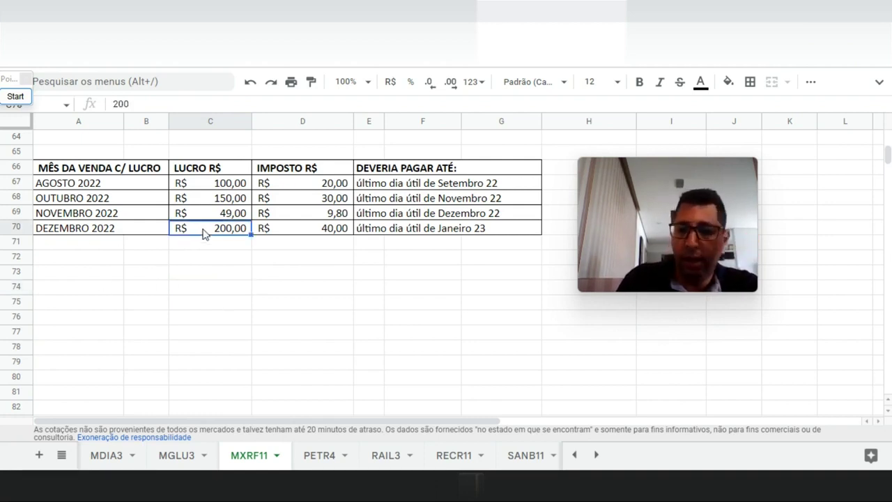
key("BackSpace")
type("-200")
key("Return")
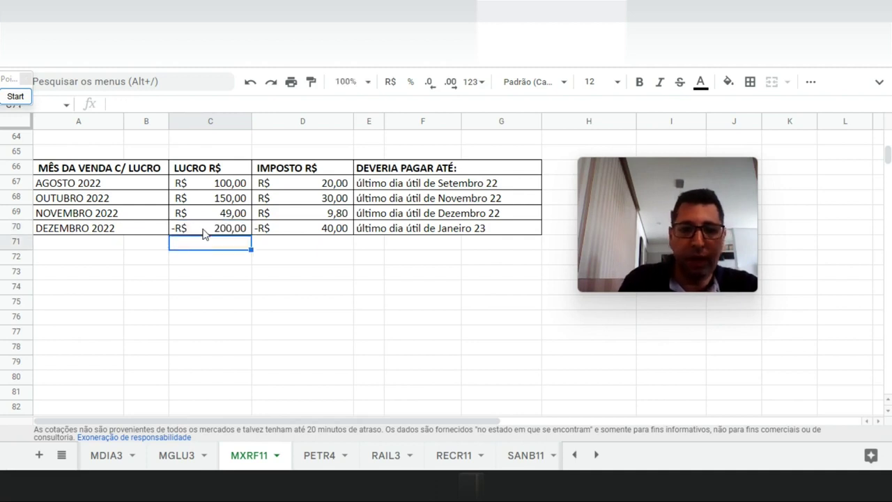
Examine the tax formula of the DEZEMBRO 2022 row against its negative profit.
left_click(315, 235)
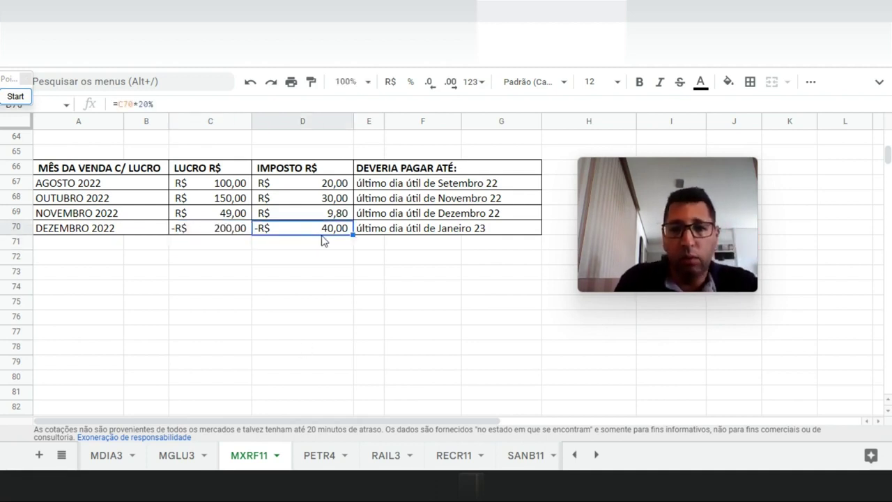
left_click(222, 234)
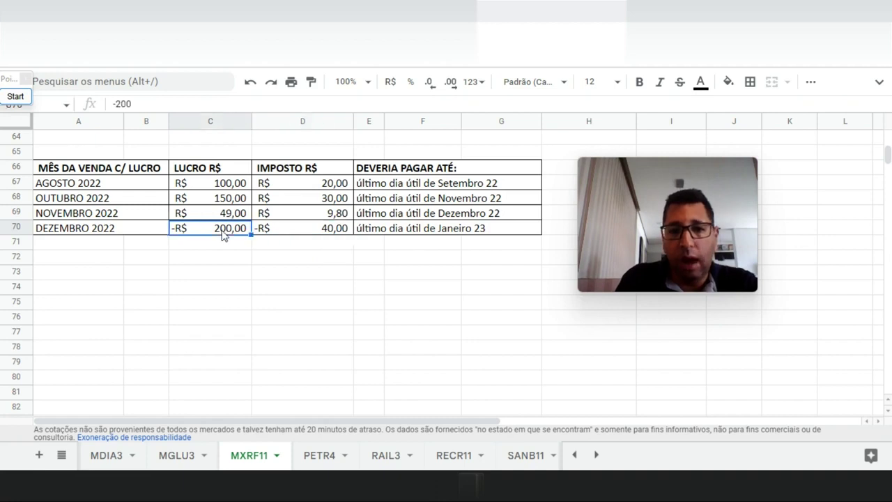
left_click(298, 232)
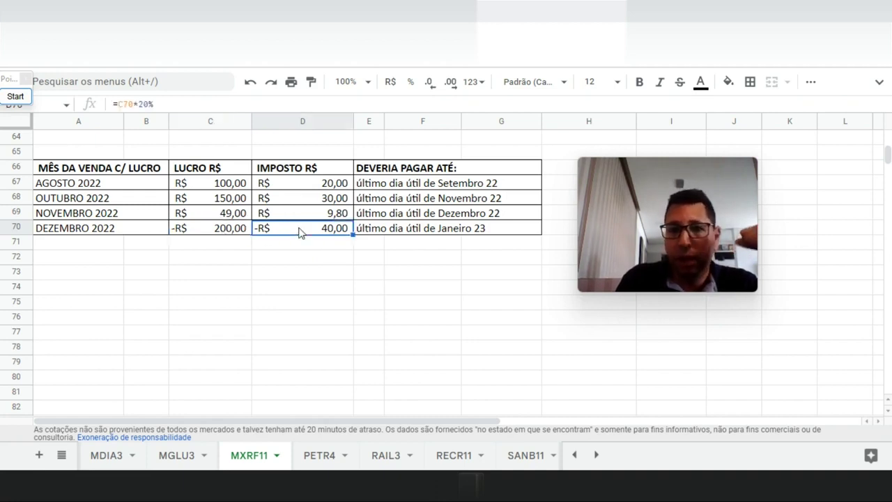
Complete a JANEIRO 2023 row with a profit of 100 and the deadline "último dia útil de FEVEREIRO 23".
left_click(186, 249)
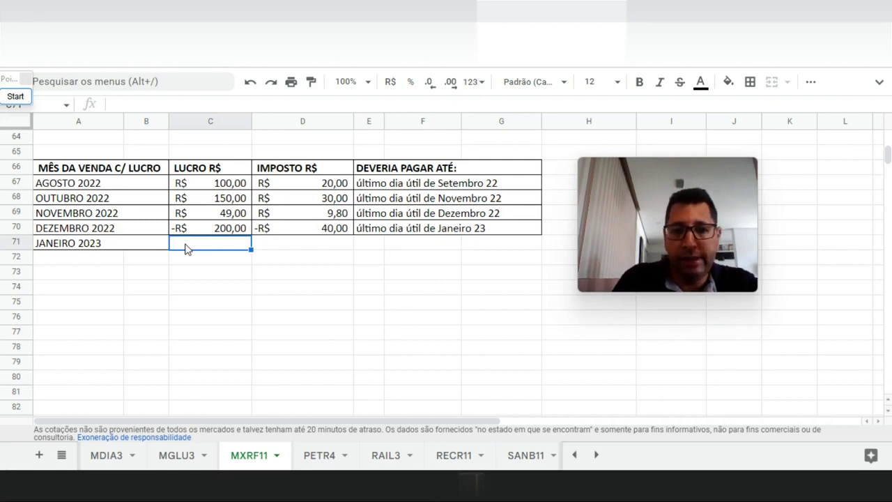
type("100")
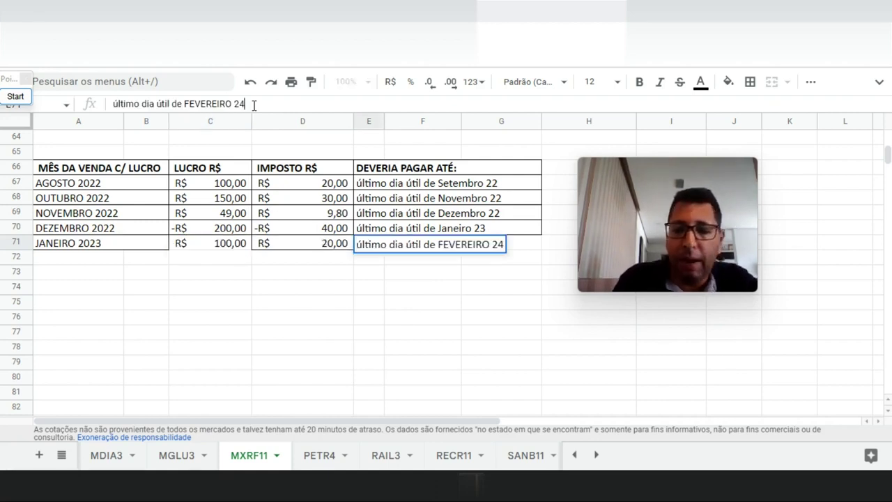
key("BackSpace")
type("3")
left_click(386, 270)
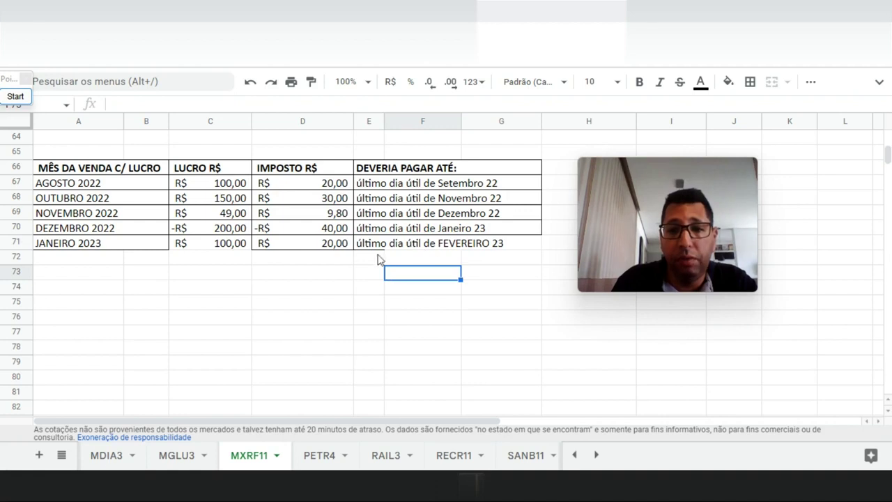
Examine the JANEIRO 2023 deadline and tax formula, and compare the tax with that of DEZEMBRO 2022.
left_click(379, 245)
left_click(331, 245)
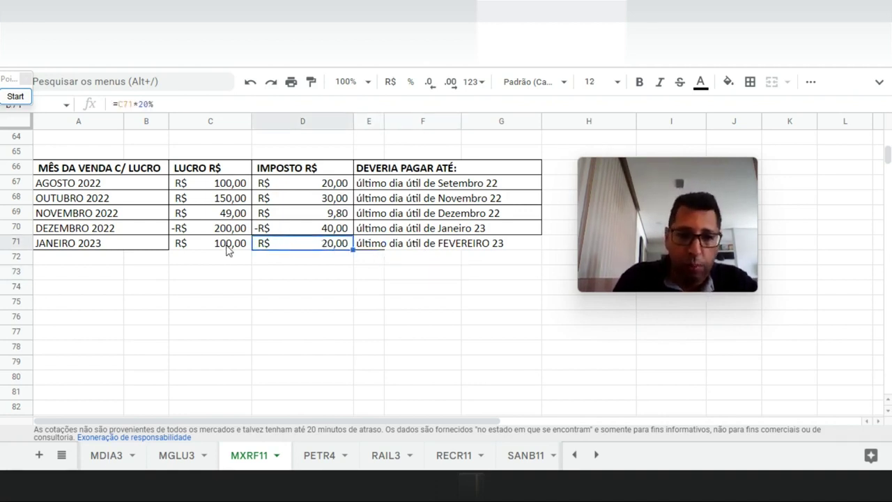
left_click(312, 234)
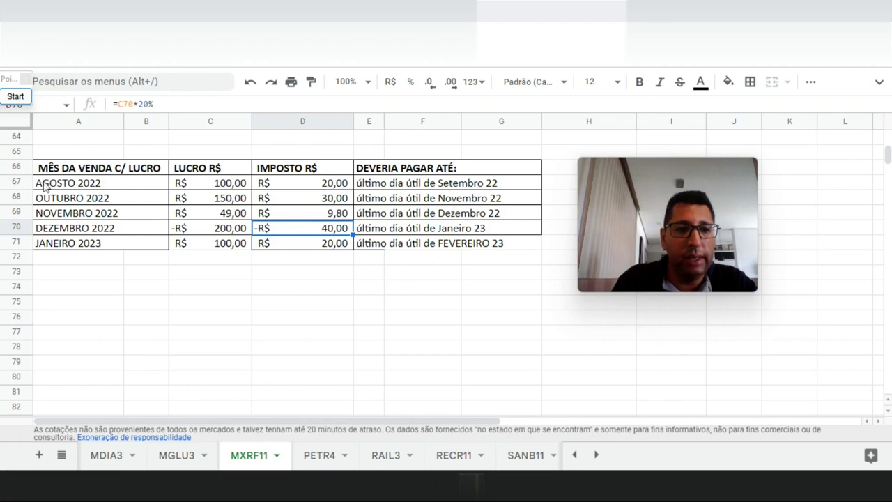
Black out the AGOSTO to NOVEMBRO 2022 rows with a black fill.
left_click_drag(49, 182, 555, 218)
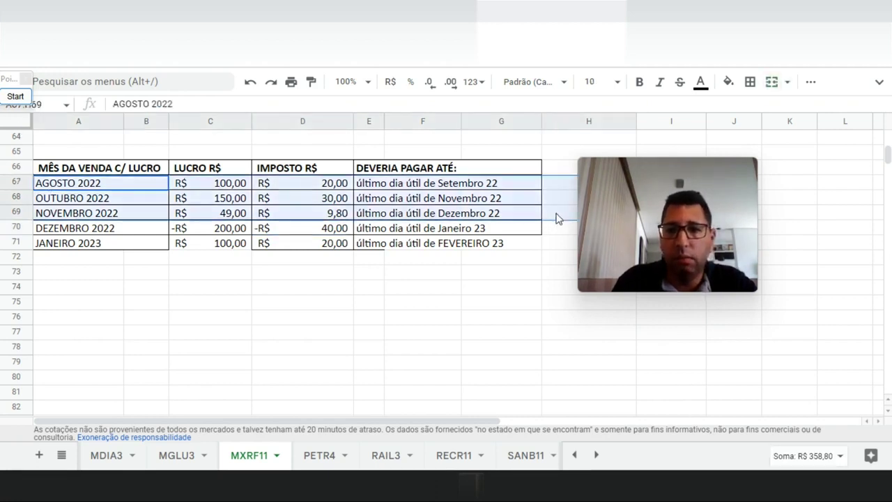
left_click(727, 81)
left_click(580, 131)
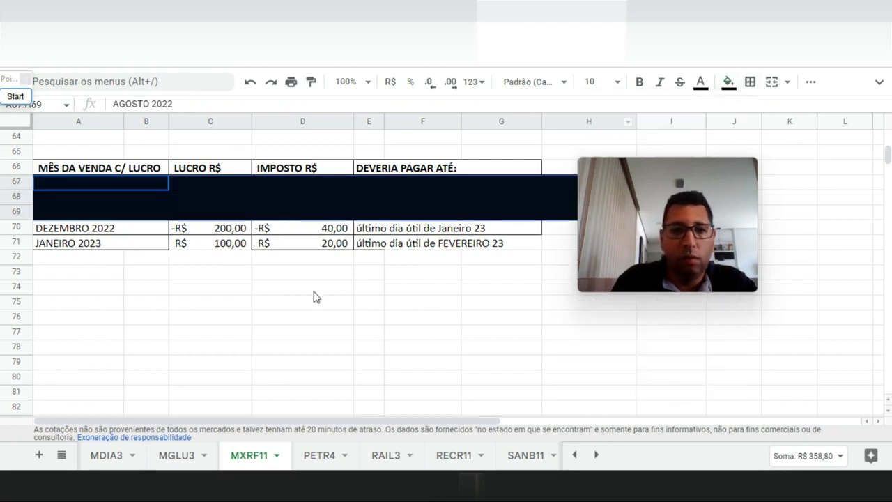
Color the DEZEMBRO 2022 profit and tax values red, and check the JANEIRO 2023 profit and tax.
left_click(225, 232)
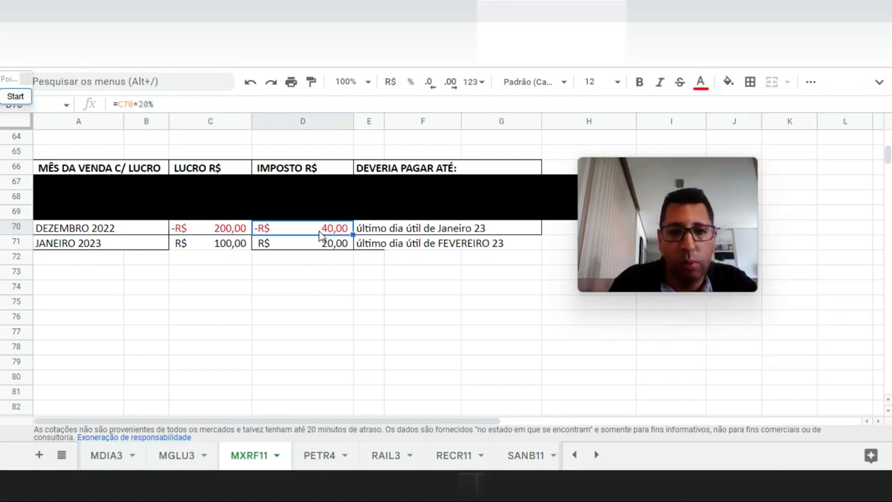
left_click(220, 248)
left_click(312, 247)
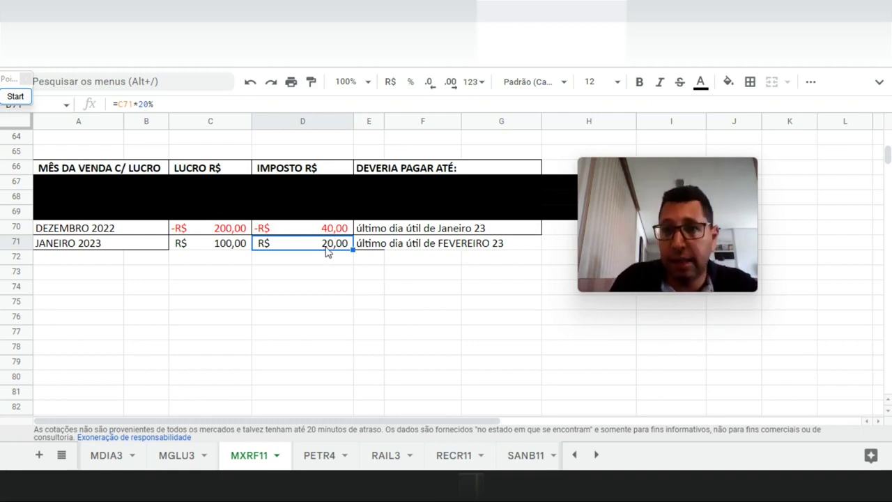
Set the JANEIRO 2023 profit to 500 and enter 60 in the cell below its tax.
left_click(225, 250)
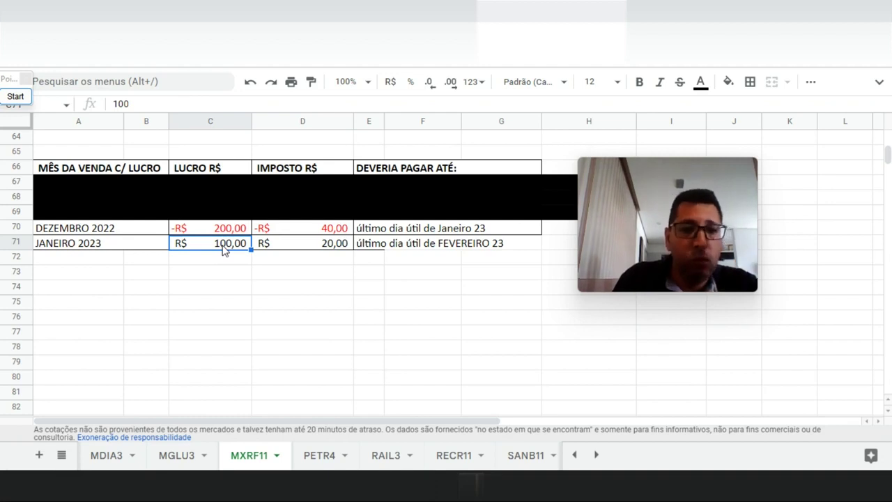
type("500")
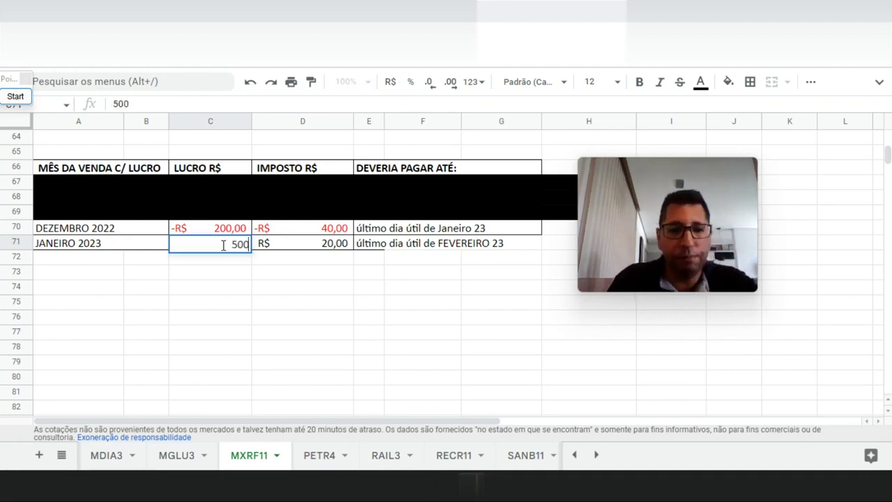
key("Tab")
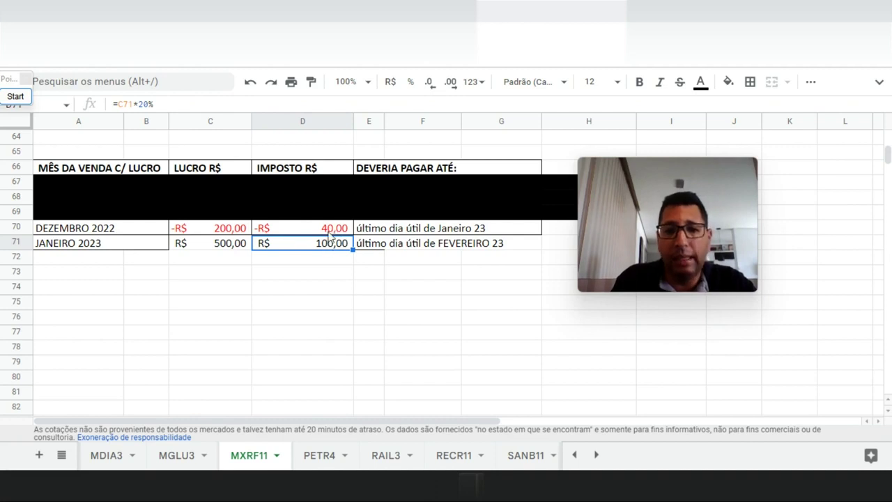
left_click(321, 262)
type("60")
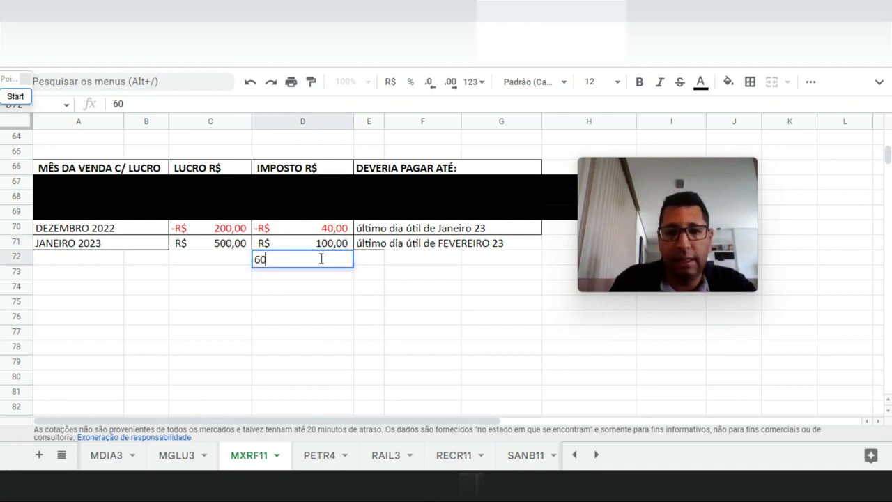
key("Tab")
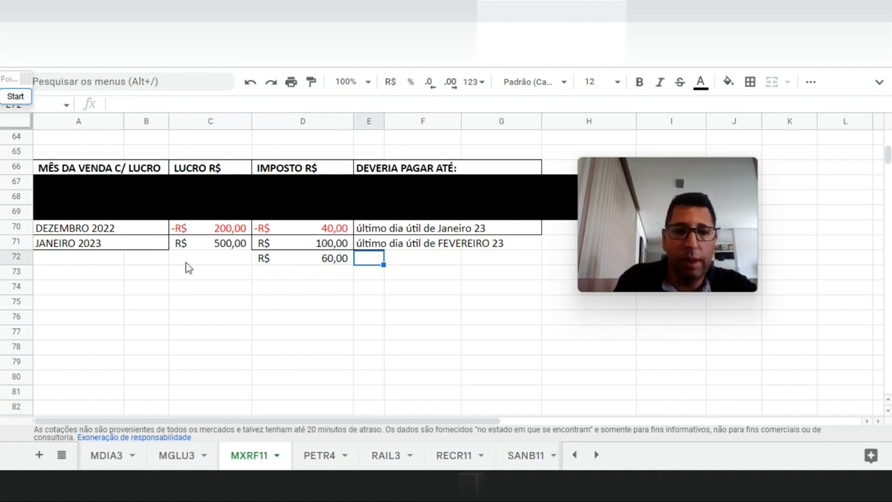
Examine the JANEIRO 2023 deadline and the net tax below it against the DEZEMBRO 2022 tax and deadline.
left_click(392, 245)
left_click(361, 249)
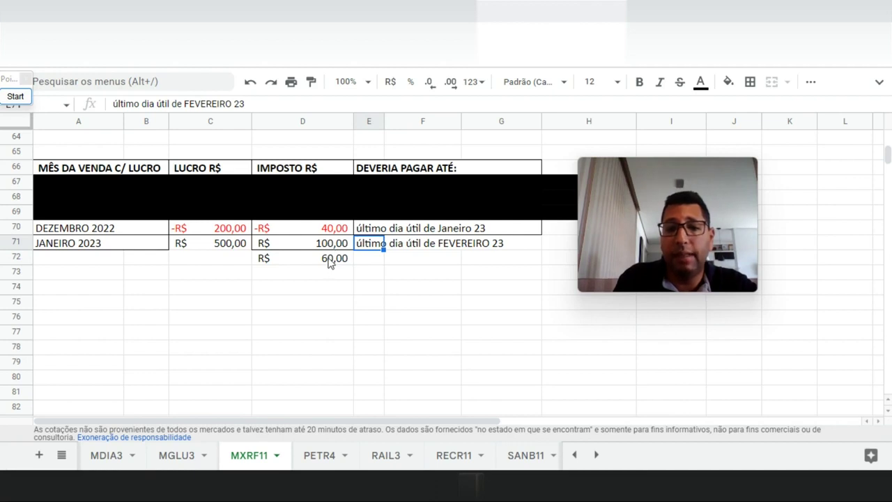
left_click(330, 262)
left_click(328, 231)
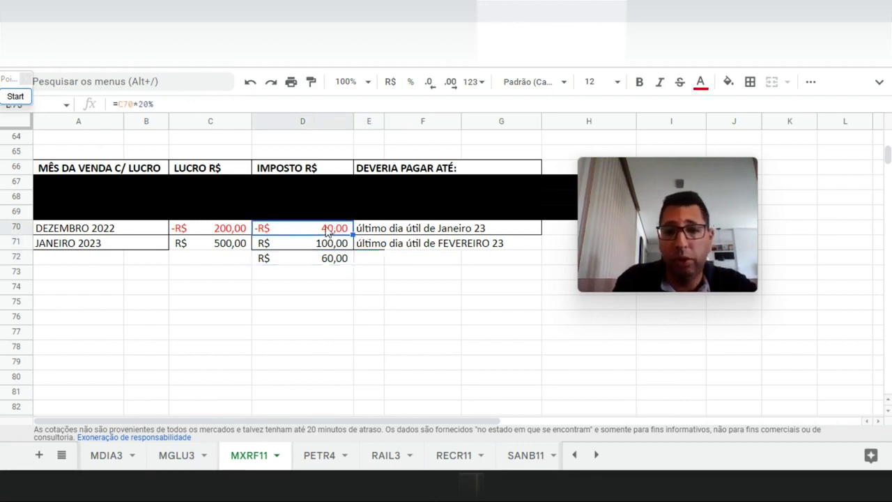
left_click(320, 270)
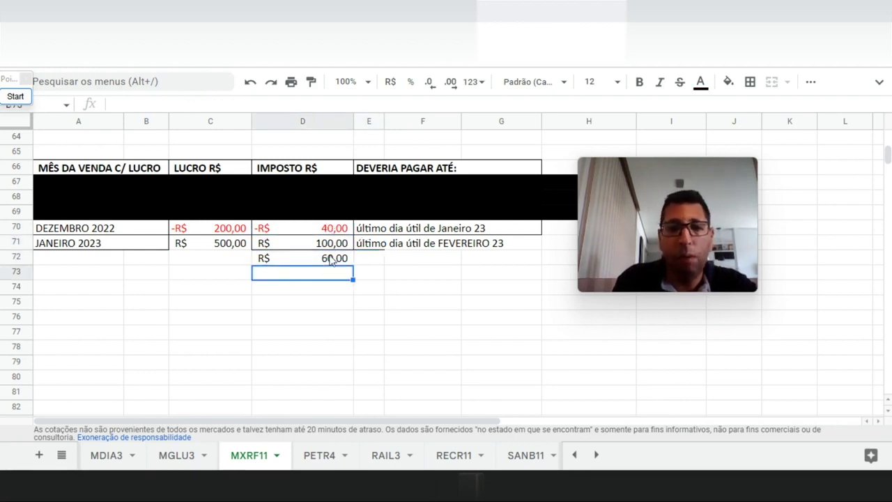
left_click(330, 259)
left_click(378, 229)
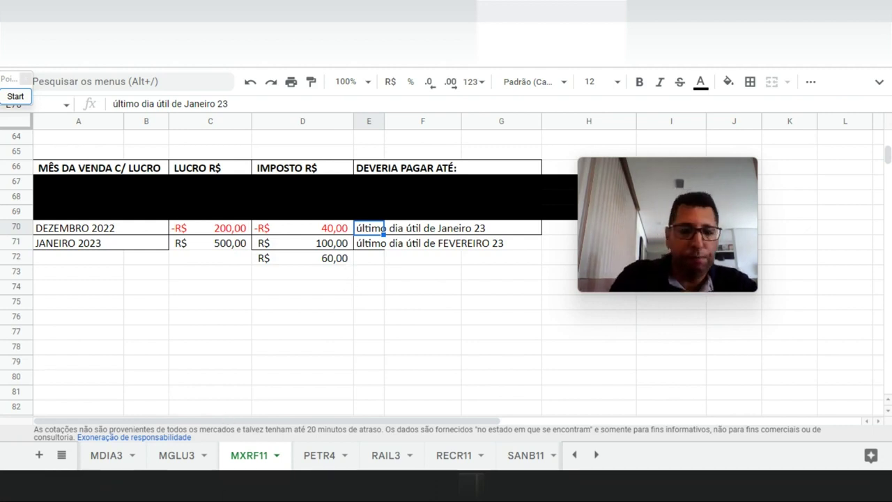
Switch to the Google search page, search for sicalcweb and open Receita Federal's Sicalc site.
key("alt+Tab")
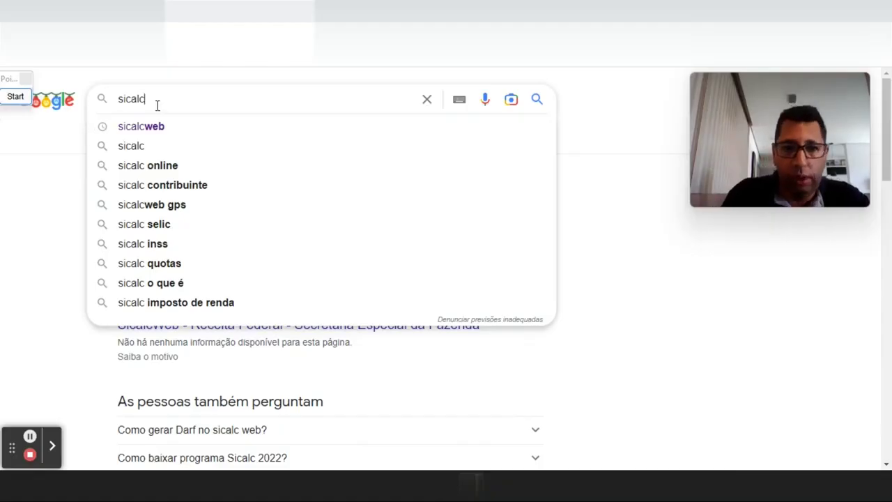
left_click(156, 131)
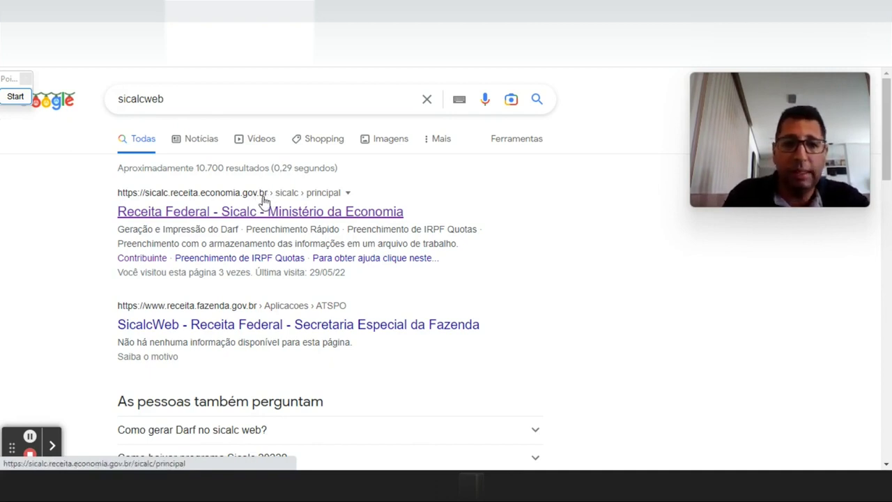
left_click(256, 311)
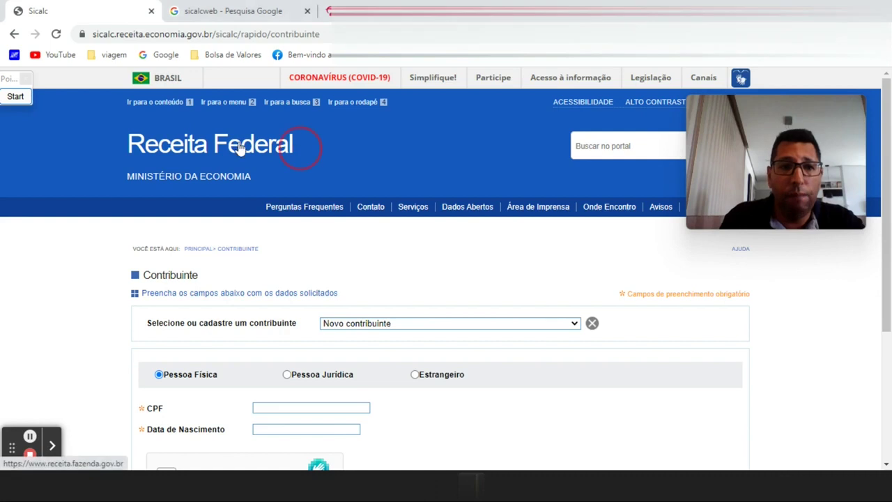
Point out the gov.br domain in the Sicalc address and go to Sicalc's main page.
left_click(140, 147)
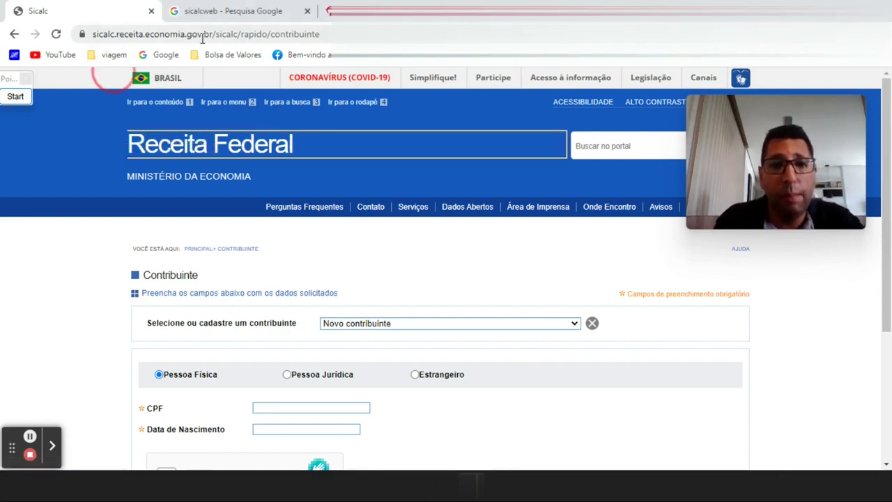
left_click_drag(211, 34, 191, 35)
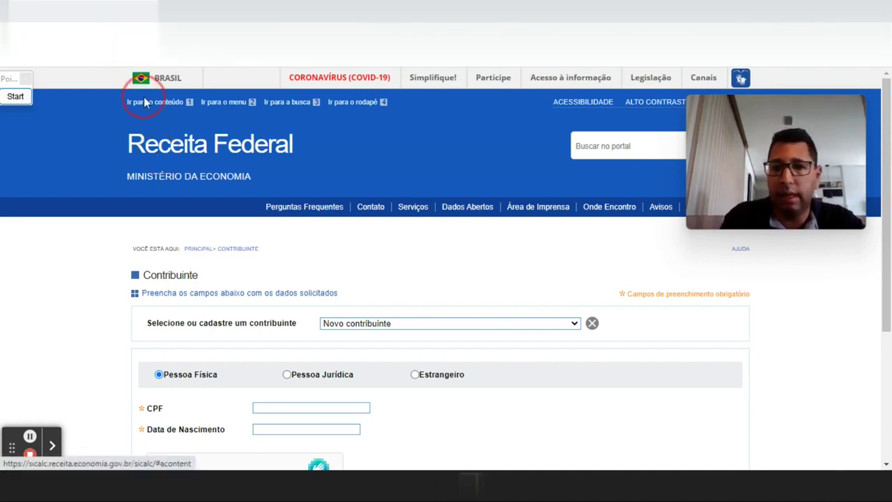
left_click(189, 146)
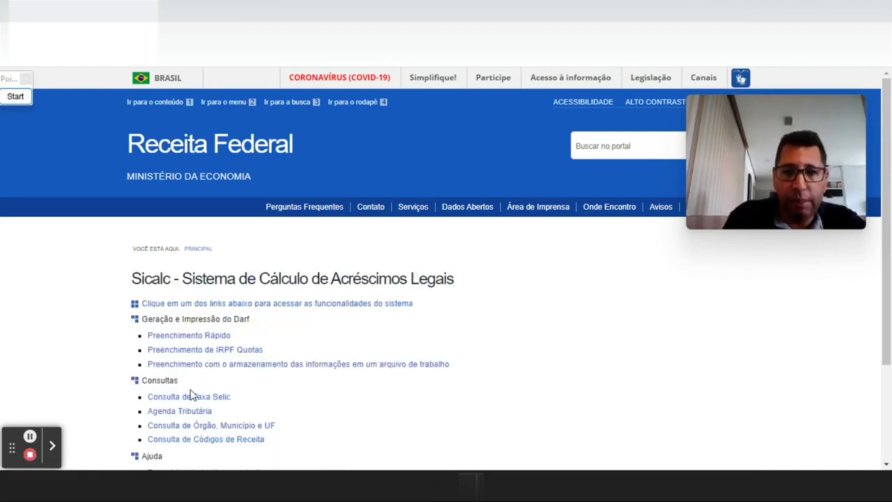
Open Preenchimento Rápido and complete the Pessoa Física identification with CPF, birth date and human verification.
left_click(182, 336)
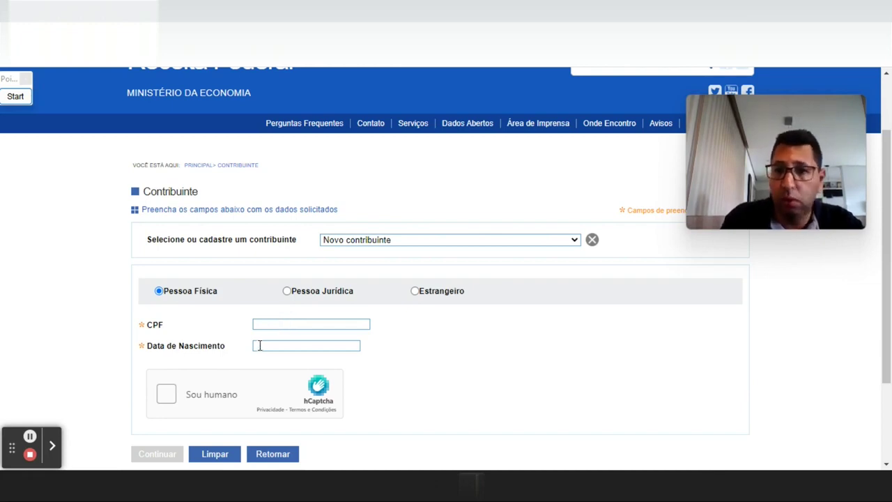
left_click(168, 397)
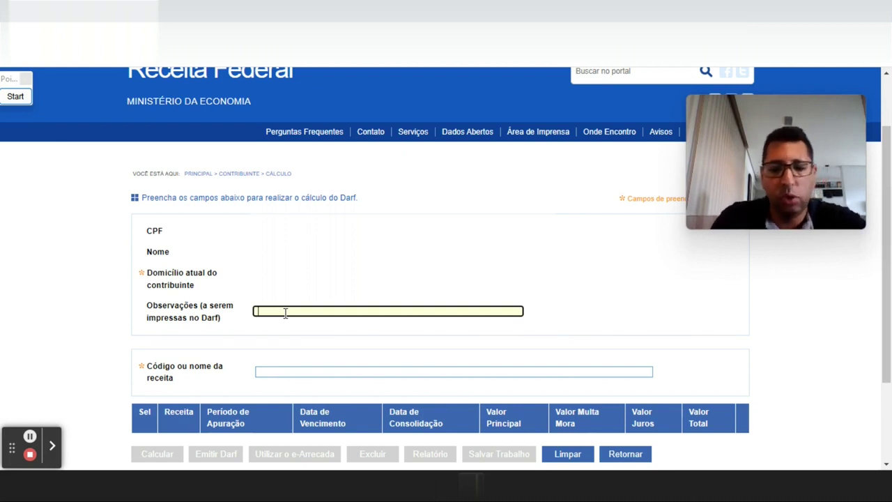
type("REFER A")
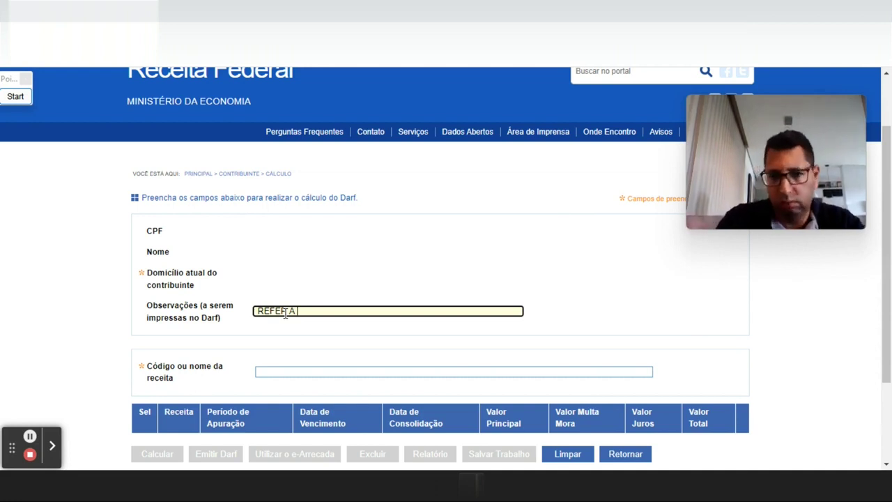
key("BackSpace")
key("BackSpace")
key("BackSpace")
key("BackSpace")
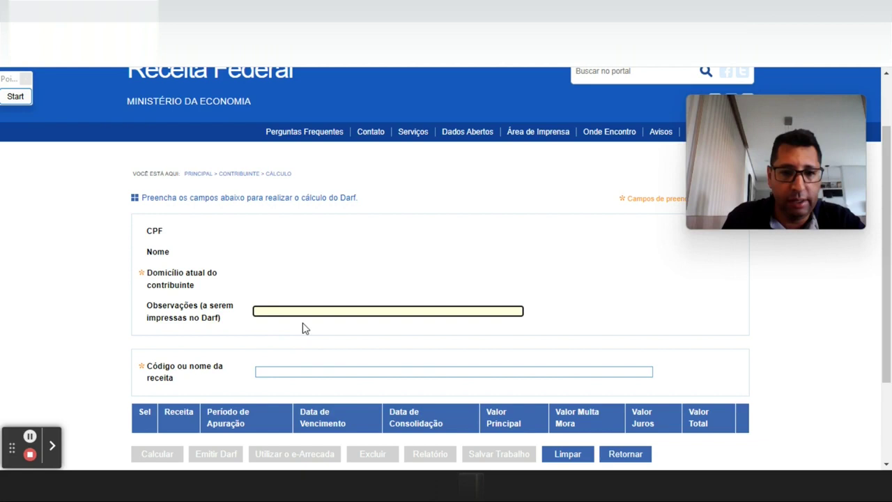
Enter the observation REF A VENDA FIIS MXRF11 MES NOVEMBRO 2022 and choose revenue code 6015, Ganhos Líquidos em Operações em Bolsa.
type("REF A VENDA FIIS MXRF11")
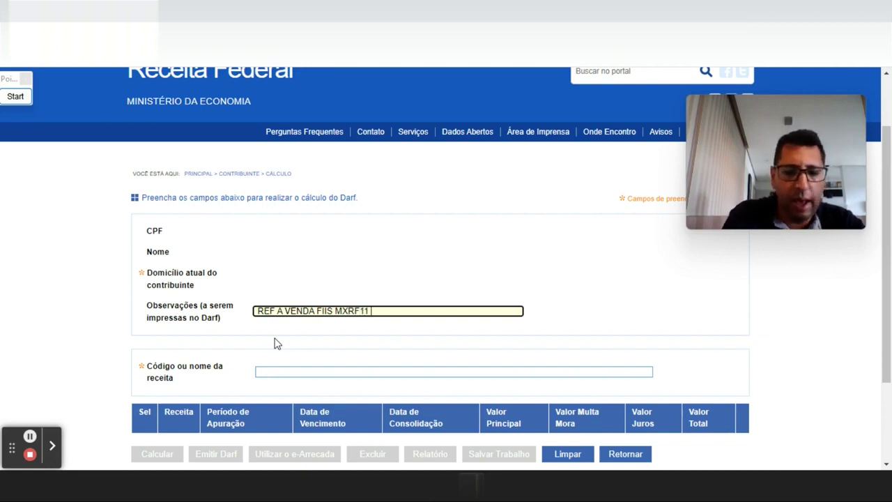
type("NOVEMBRO 2022")
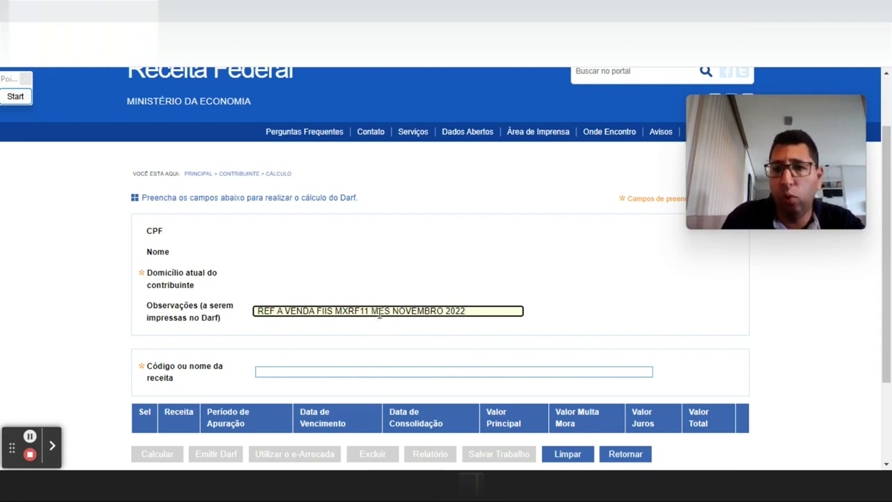
left_click(269, 374)
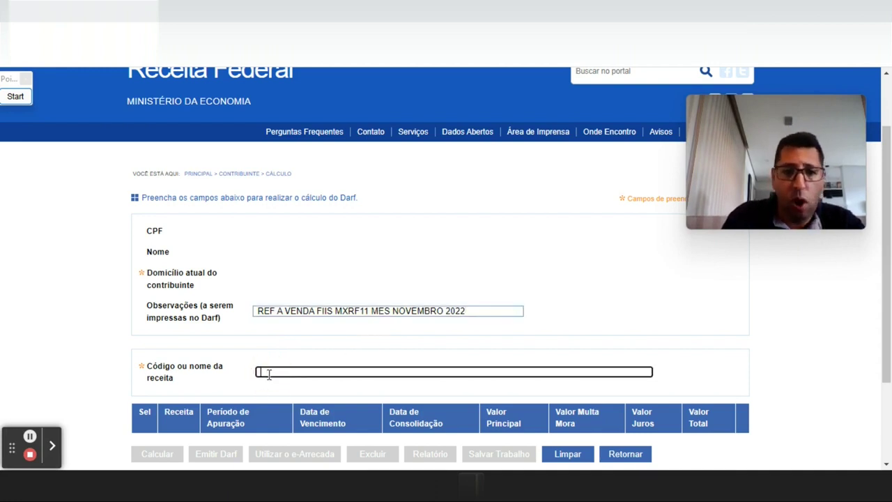
type("6015")
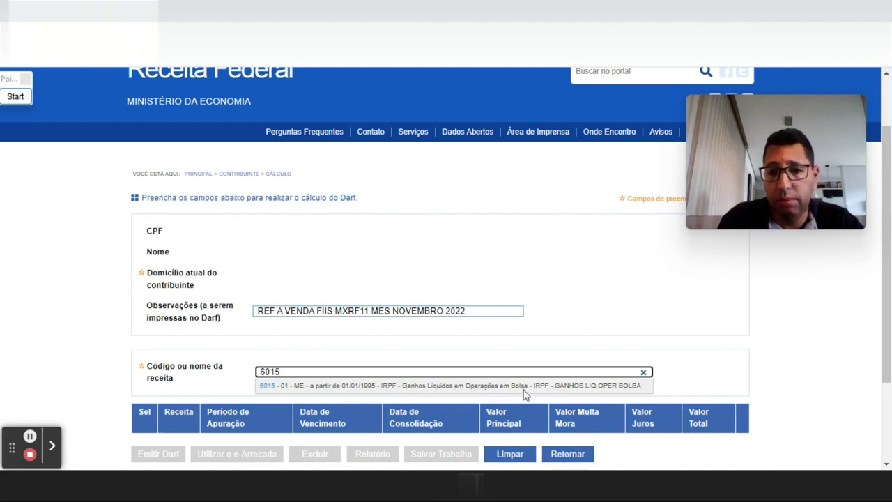
left_click(379, 385)
Outline in blue the mensal (ME) period, the R$10,00 minimum rule and the Período de Apuração label.
left_click(15, 96)
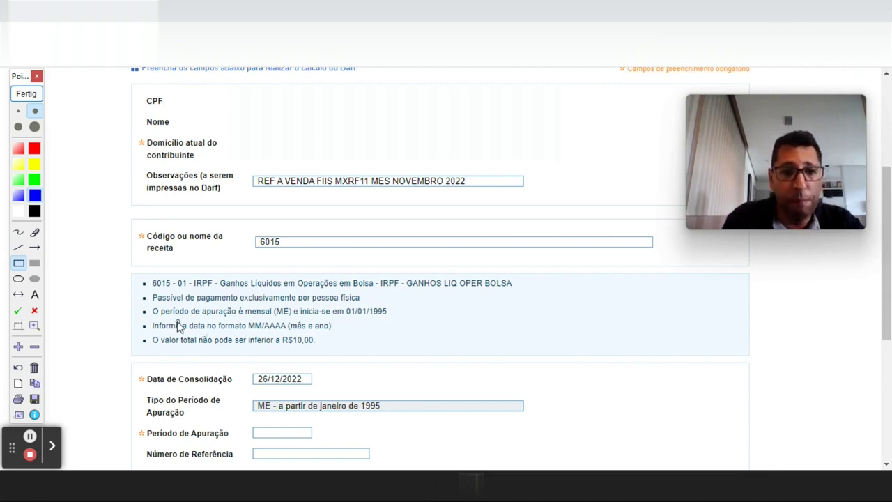
left_click_drag(235, 301, 296, 321)
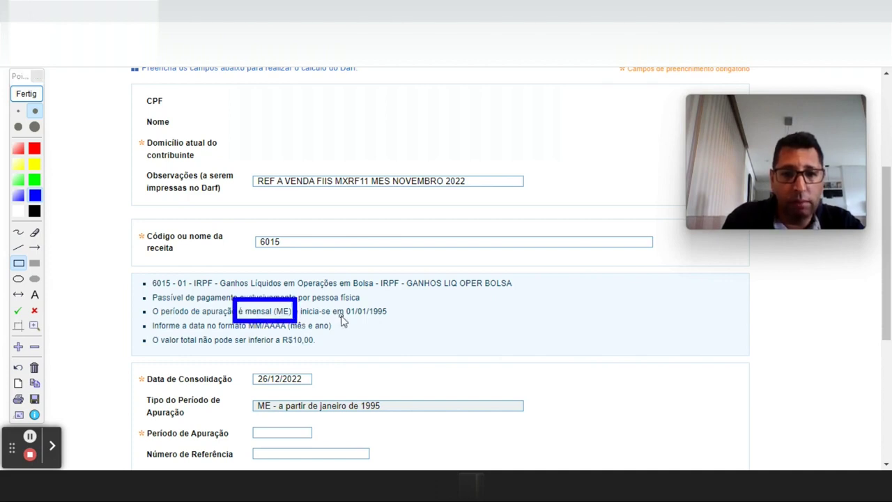
left_click(27, 94)
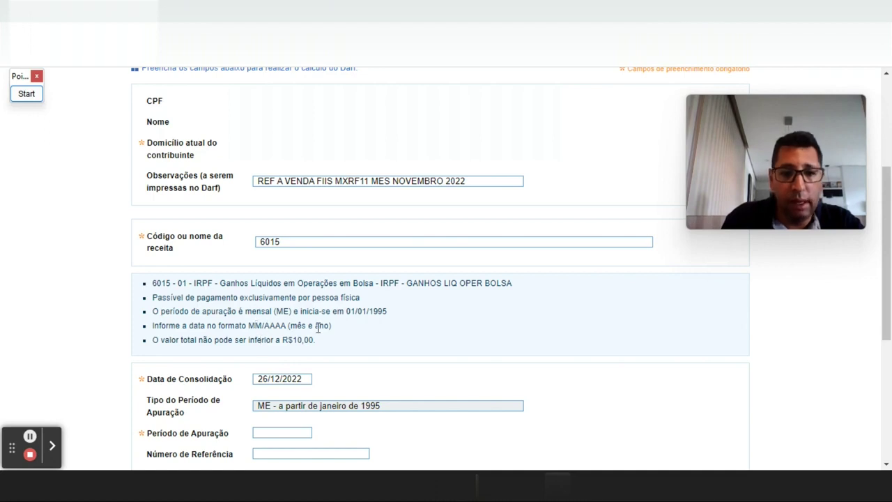
left_click(28, 95)
left_click_drag(149, 332, 320, 354)
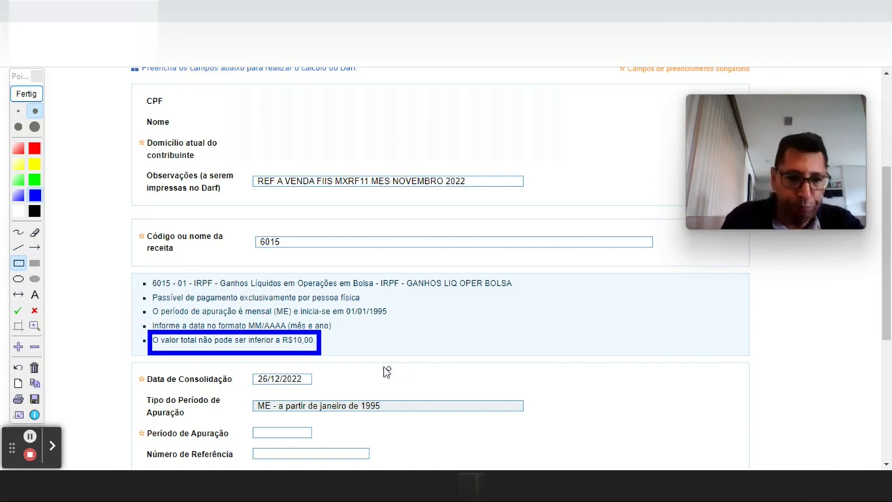
scroll(169, 255, "down", 3)
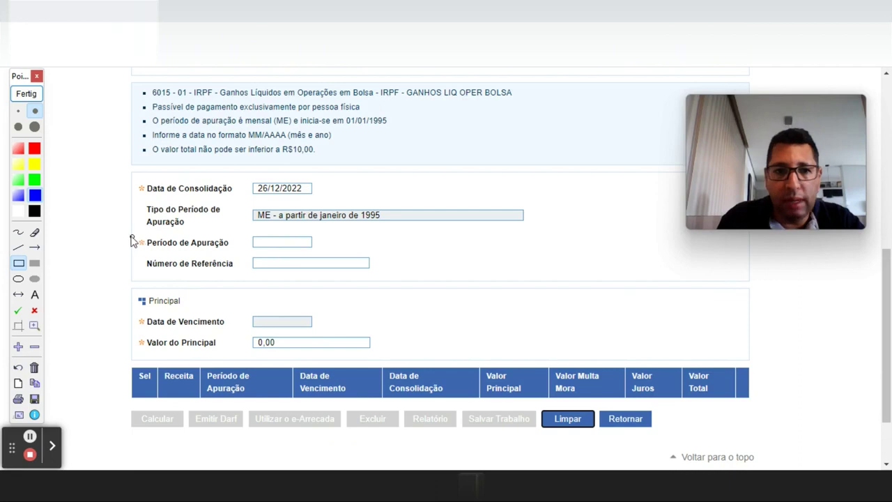
mouse_move(134, 230)
left_mouse_down()
mouse_move(186, 252)
mouse_move(236, 255)
left_mouse_up()
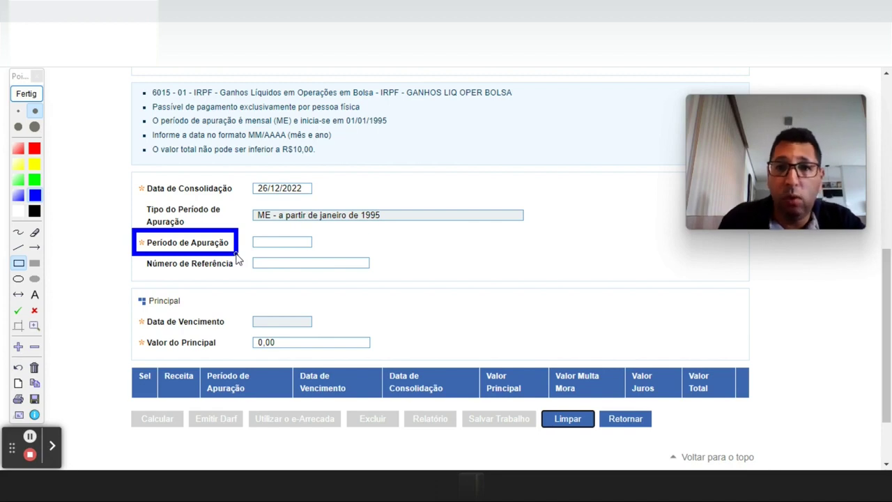
Consult the AGOSTO 2022 profit row in the MXRF11 spreadsheet and set Sicalc's Período de Apuração to 08/2022.
left_click(23, 94)
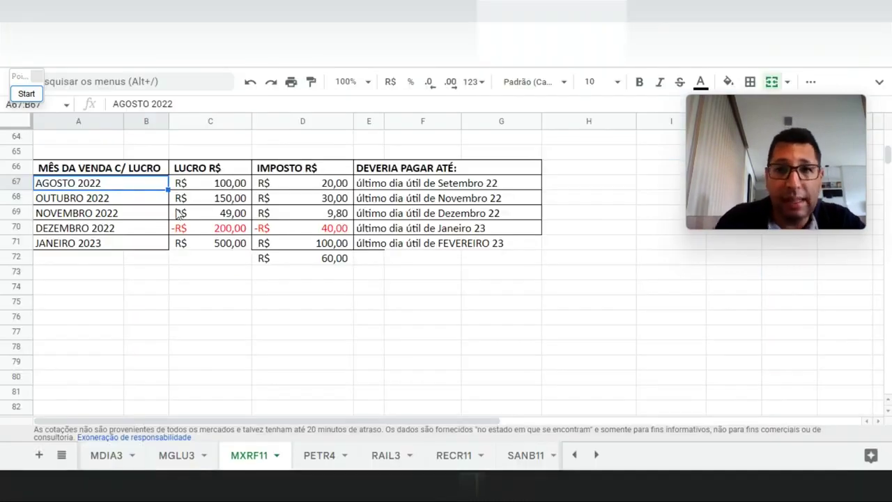
left_click(216, 189)
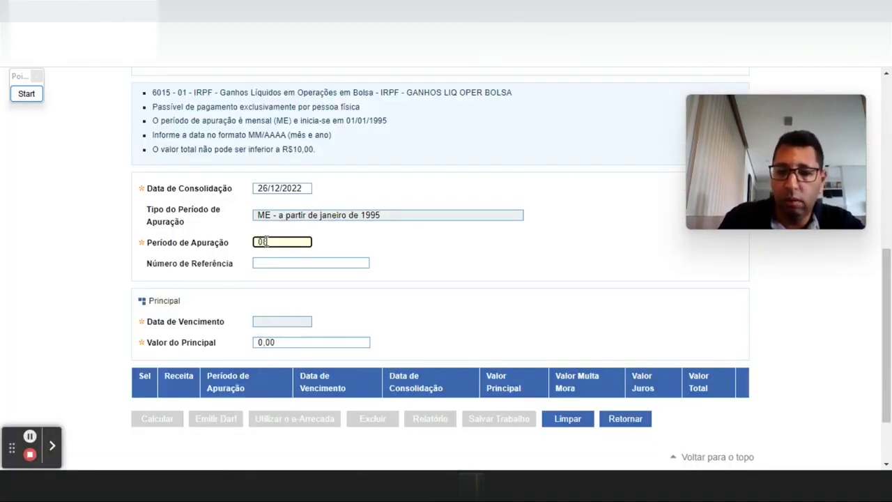
key("Tab")
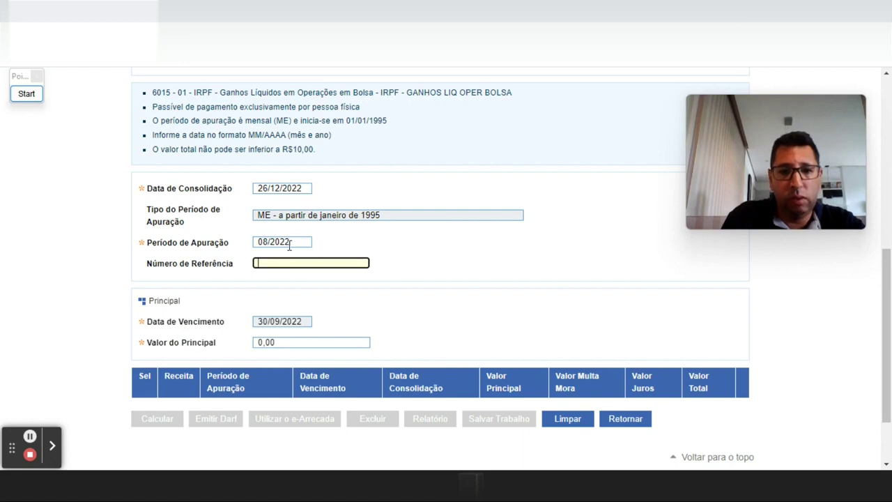
Compare the Data de Vencimento for period 08/2022 with the AGOSTO 2022 payment deadline in the spreadsheet.
left_click_drag(288, 242, 254, 241)
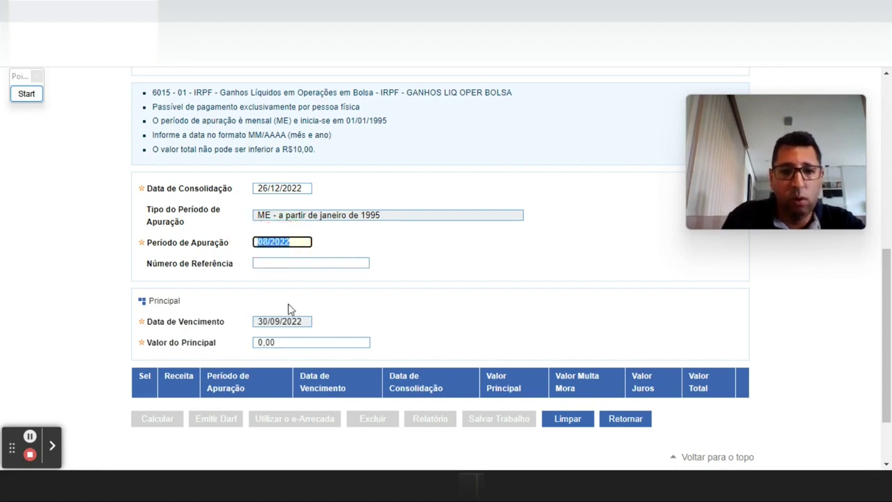
left_click_drag(301, 322, 256, 322)
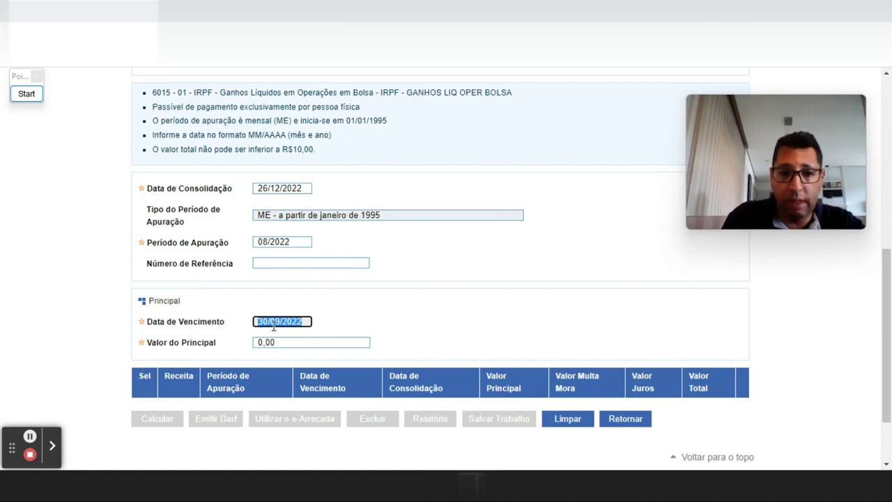
key("alt+Tab")
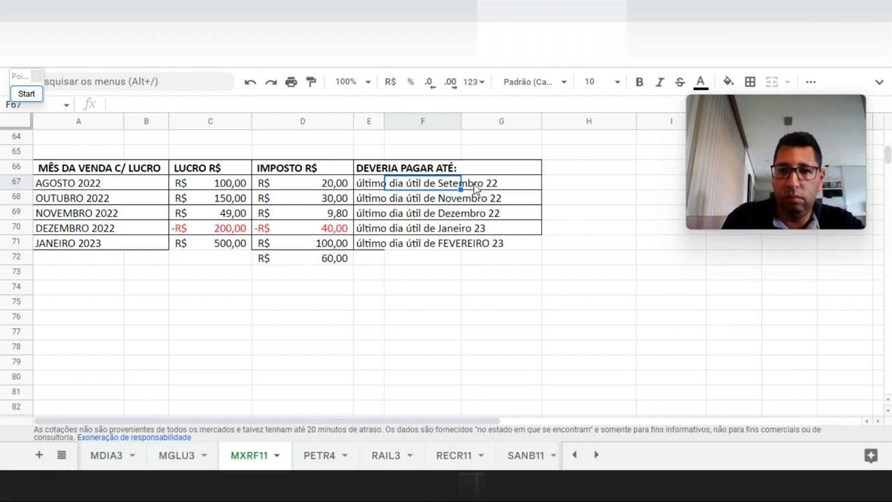
left_click(373, 184)
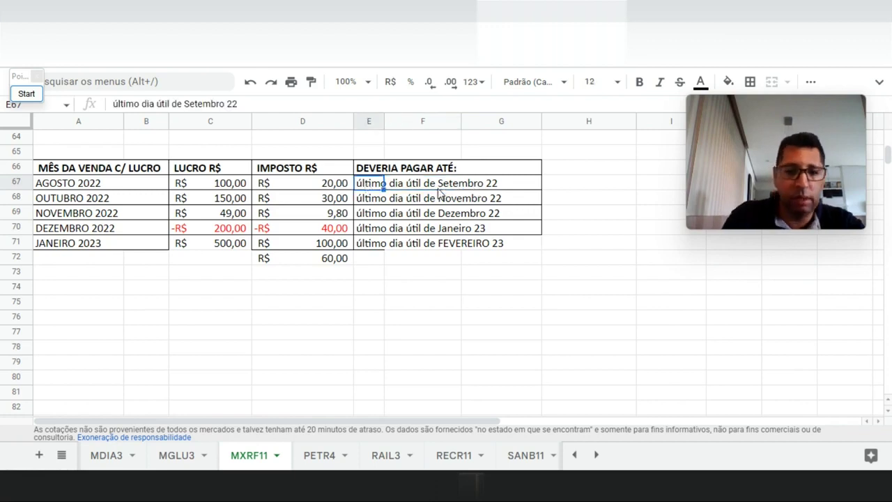
Check the AGOSTO 2022 tax against its profit in the spreadsheet, then set Valor do Principal to 20,00 and calculate the DARF.
key("alt+Tab")
left_click_drag(284, 344, 239, 342)
key("alt+Tab")
left_click(284, 186)
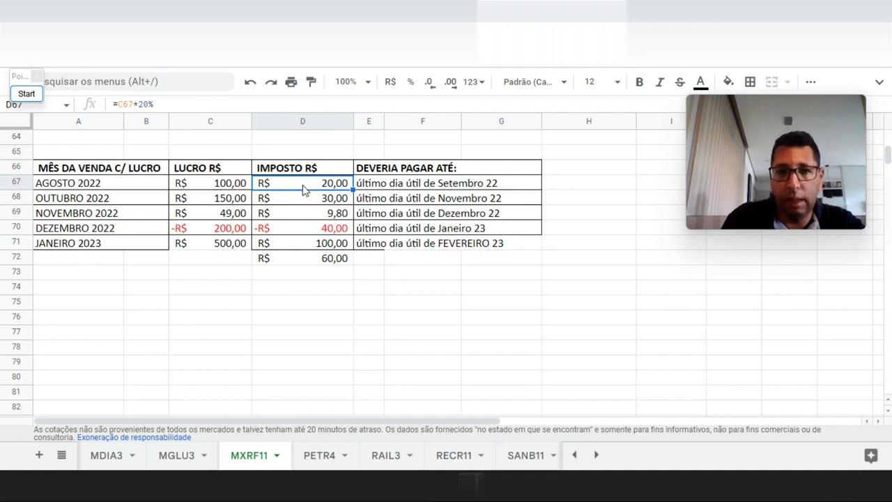
left_click(216, 187)
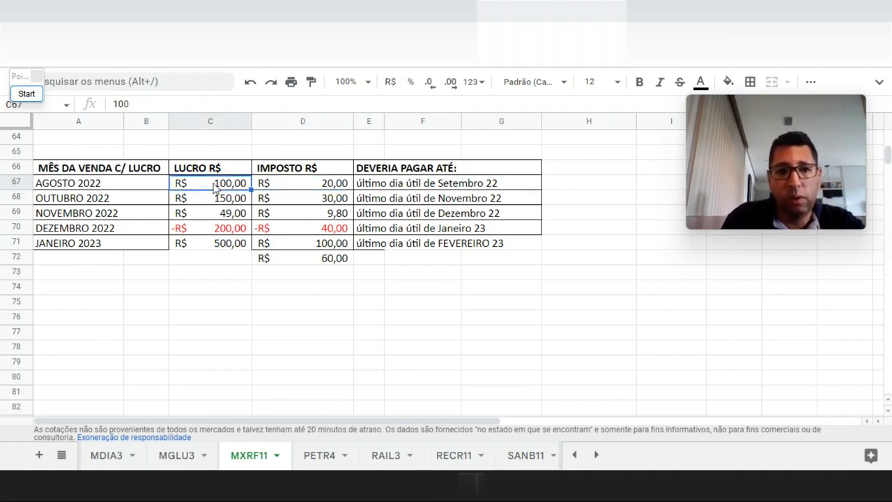
left_click(313, 192)
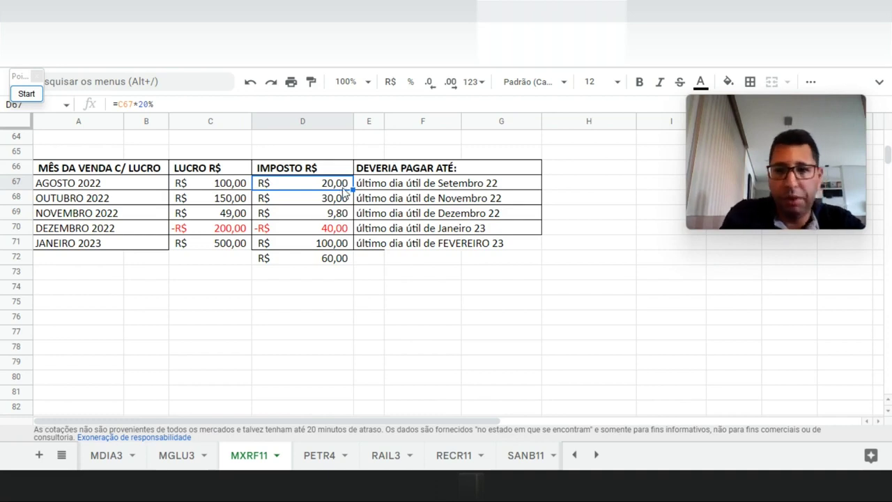
key("ctrl+Tab")
type("20")
key("Tab")
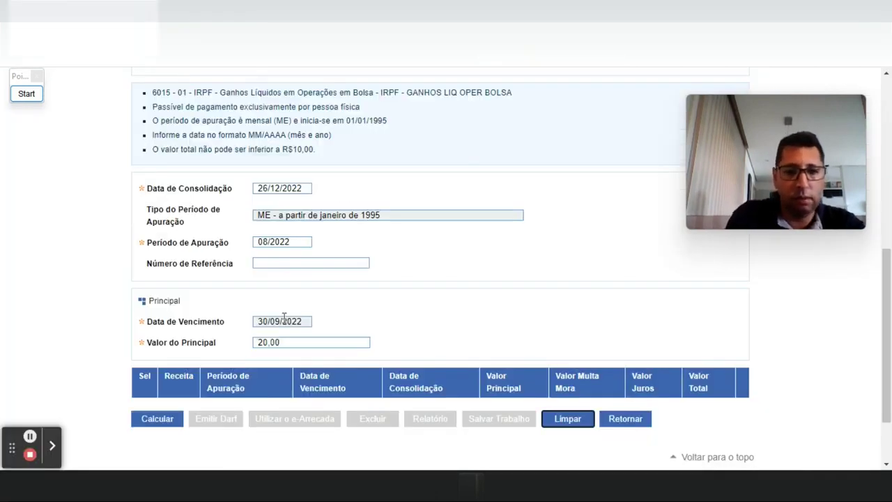
left_click(159, 420)
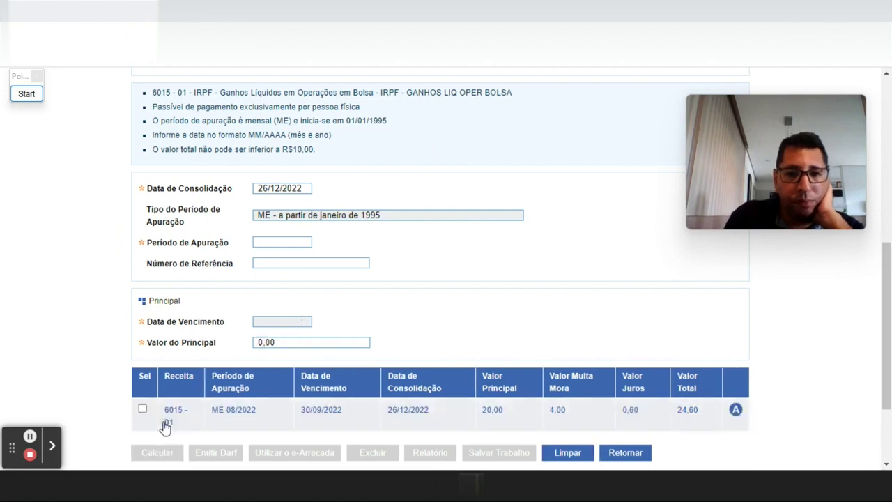
Outline the principal, fine, interest, total and due date of the calculated 08/2022 entry to explain the late payment charges.
left_click(26, 94)
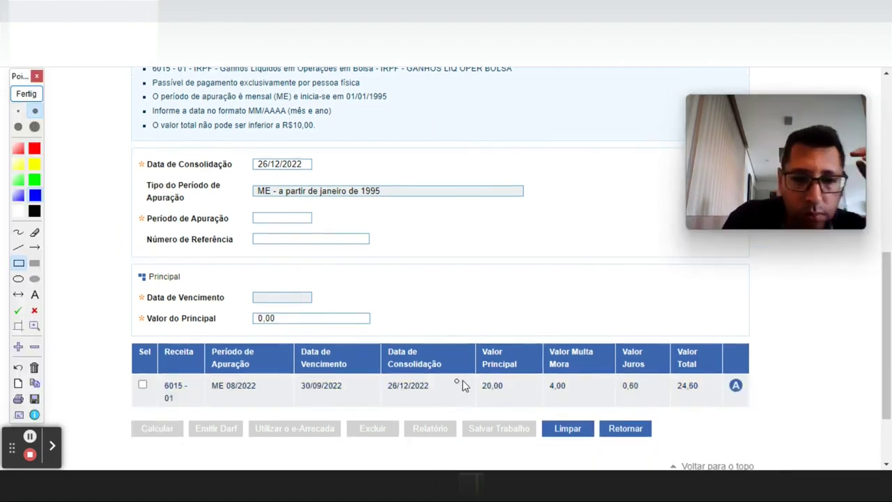
left_click_drag(476, 375, 526, 407)
left_click_drag(544, 373, 589, 406)
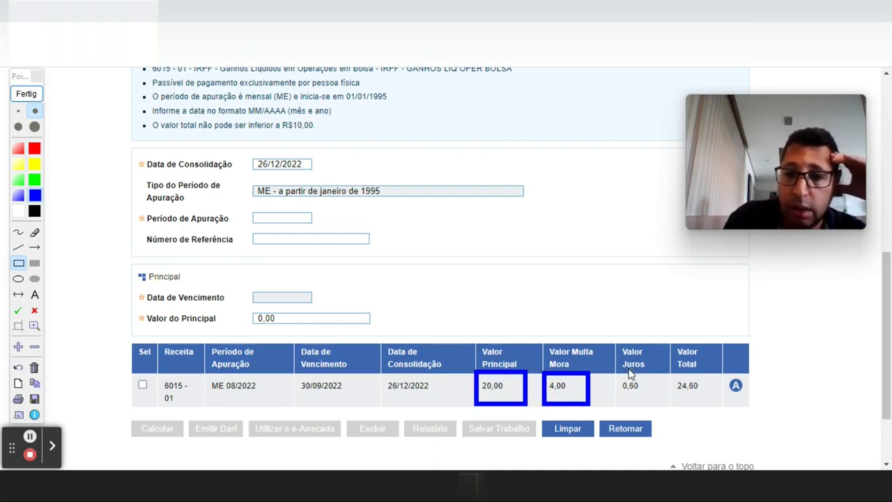
left_click_drag(614, 373, 656, 409)
mouse_move(671, 373)
left_mouse_down()
mouse_move(683, 397)
mouse_move(716, 413)
mouse_move(696, 397)
mouse_move(705, 399)
left_mouse_up()
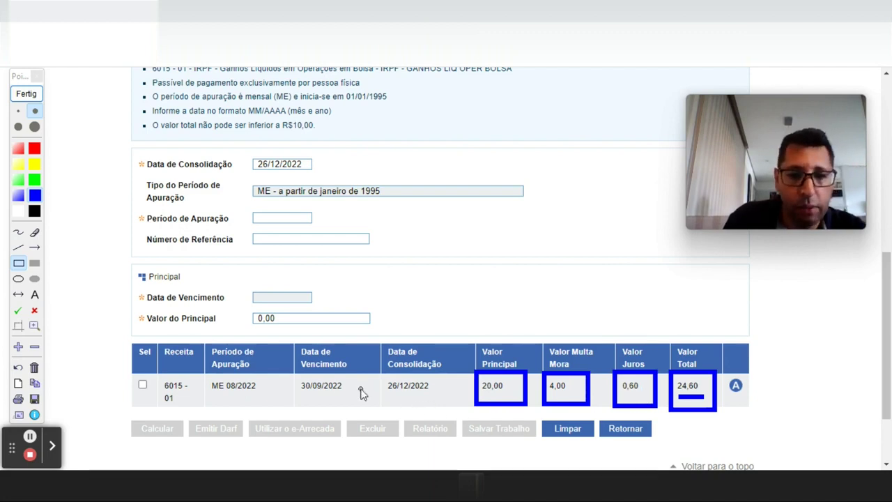
left_click_drag(295, 374, 351, 395)
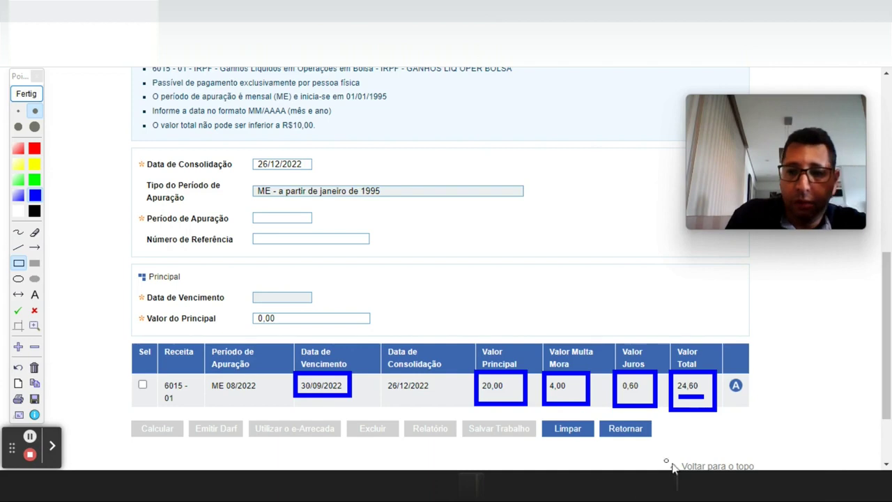
left_click(27, 94)
Mark the 08/2022 entry and examine the assessment period, due date, observations and principal value on a previously issued DARF.
left_click(142, 386)
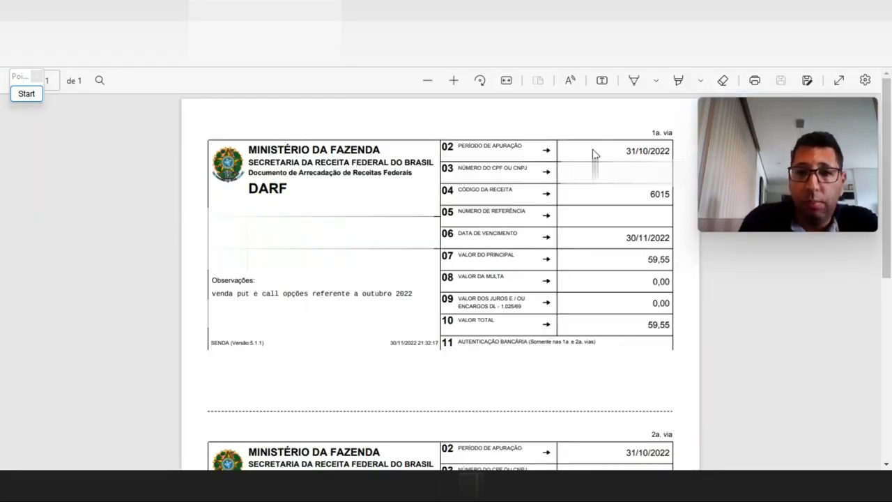
left_click_drag(672, 151, 616, 153)
left_click(663, 154)
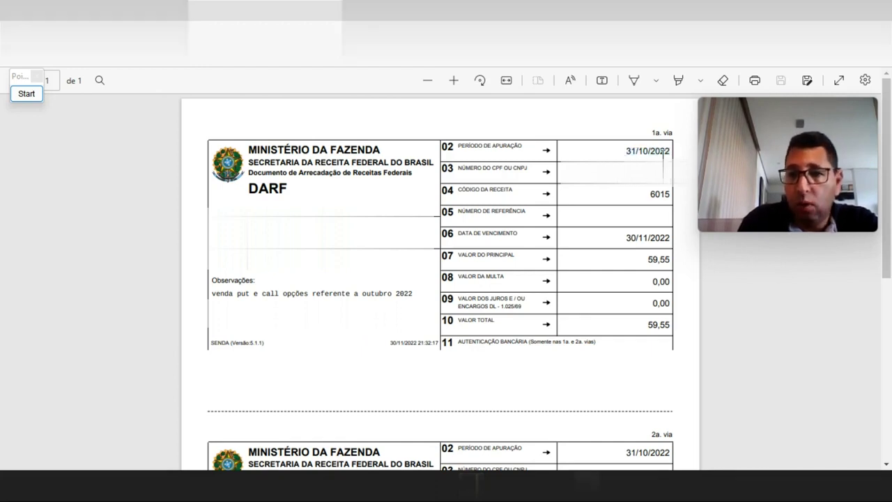
left_click_drag(672, 239, 622, 242)
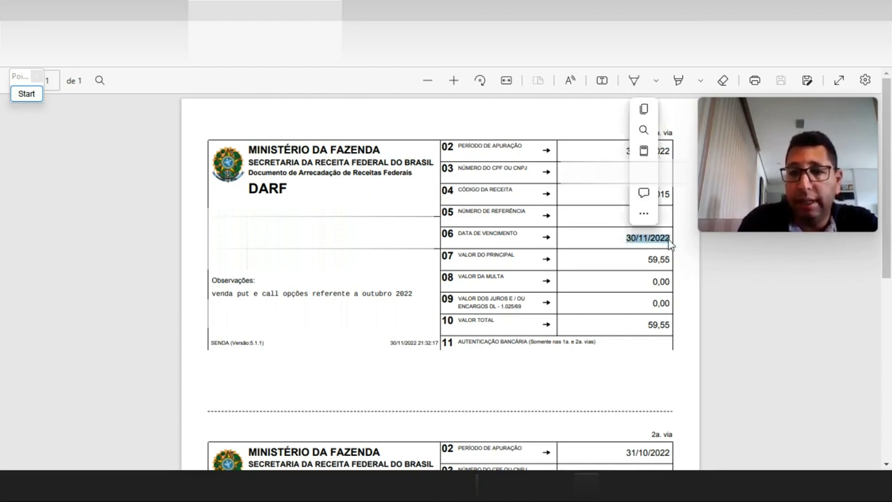
left_click(687, 270)
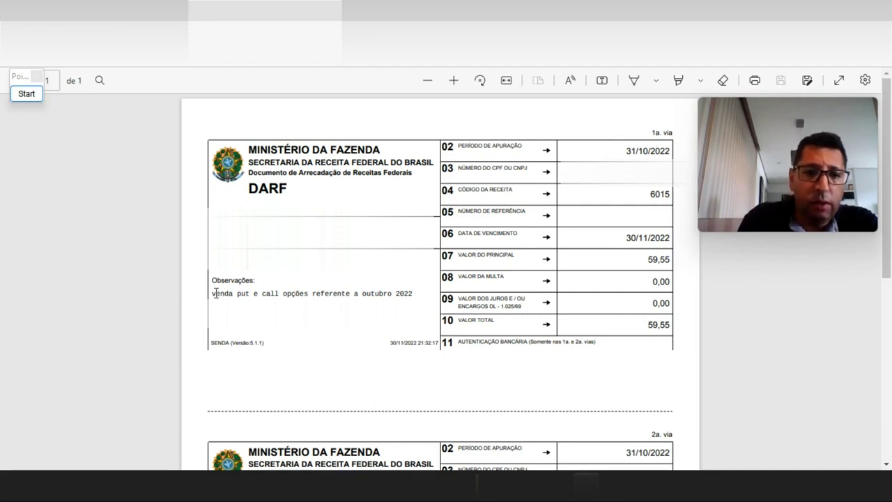
left_click_drag(213, 292, 413, 293)
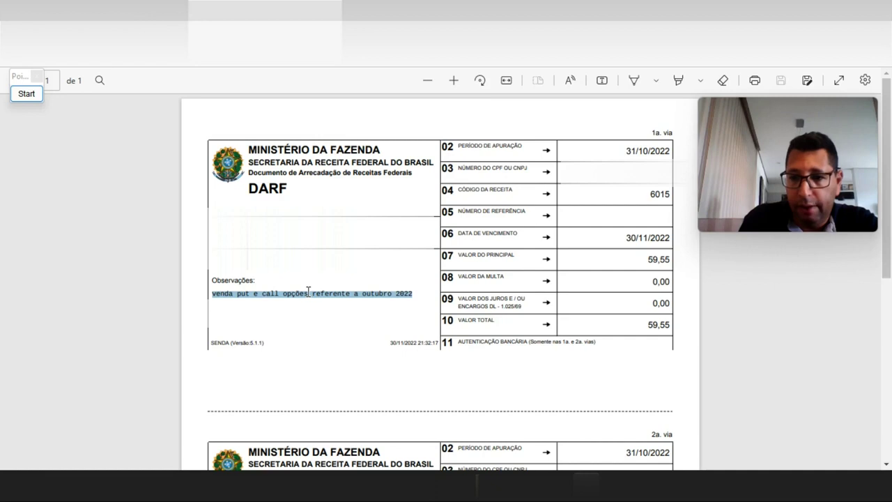
left_click_drag(671, 259, 642, 261)
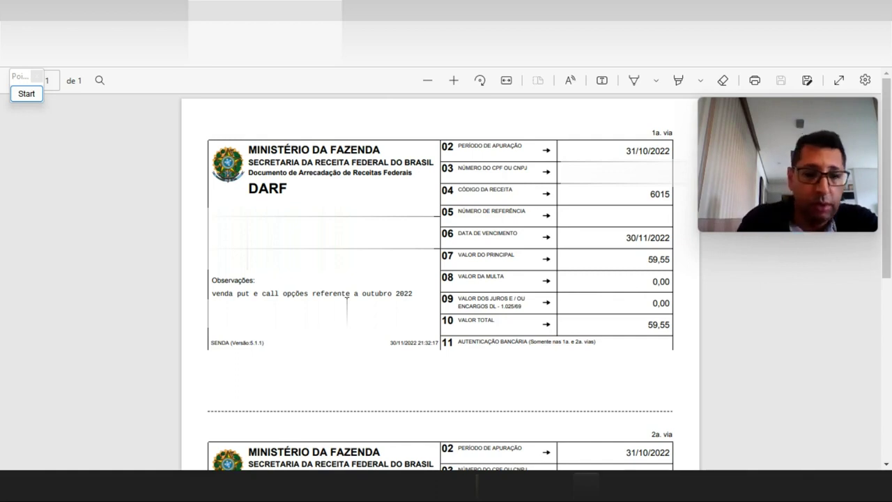
Consult the NOVEMBRO 2022 row in the MXRF11 spreadsheet and set Sicalc's Período de Apuração to 11/2022.
left_click(552, 11)
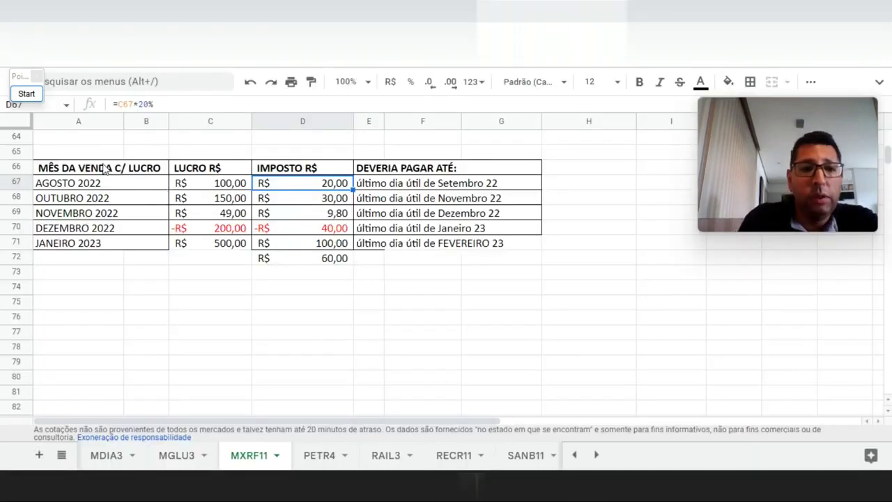
left_click(80, 220)
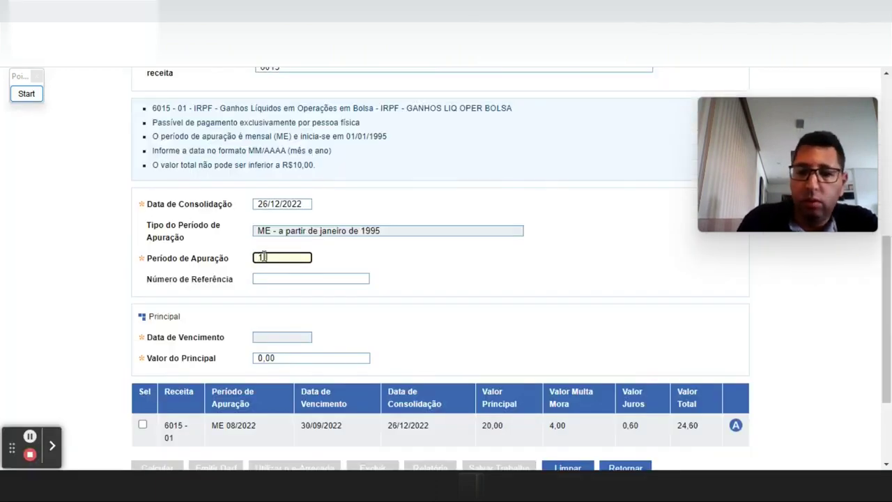
left_click(263, 256)
type("1/2022")
key("Tab")
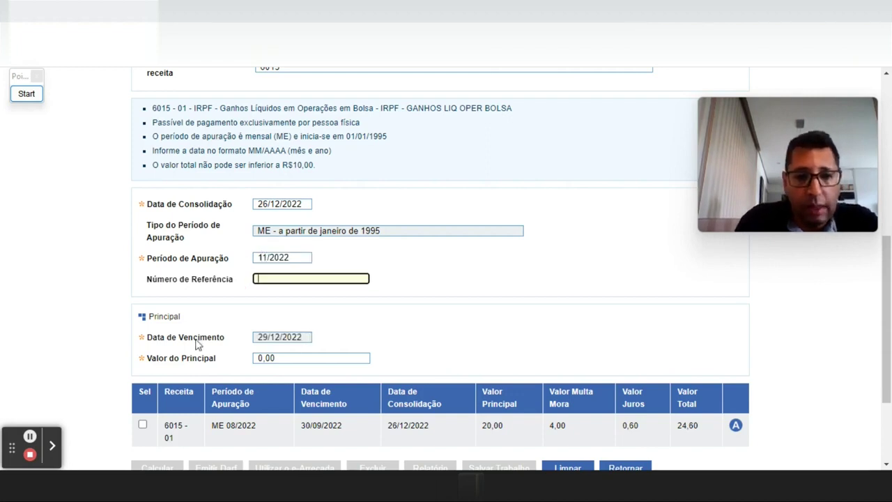
Highlight the 11/2022 due date, set Valor do Principal to 9,80 and calculate the entry.
left_click_drag(319, 342, 259, 339)
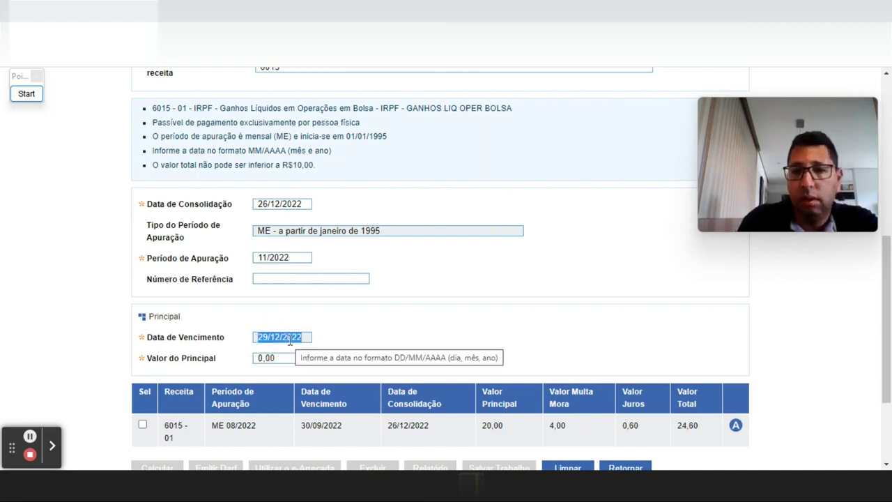
key("Tab")
type("9")
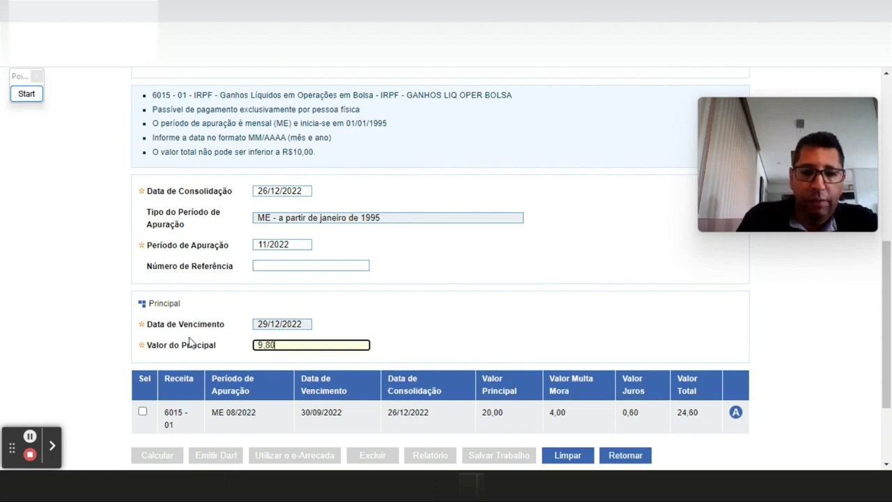
left_click(388, 356)
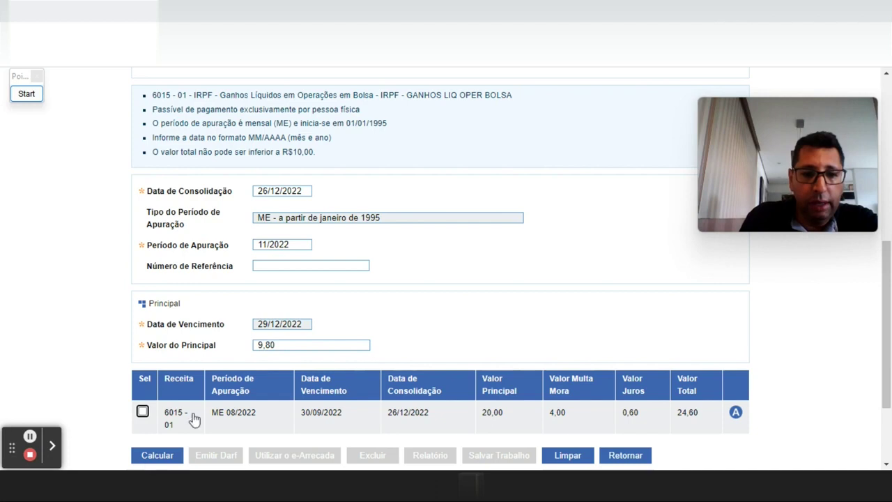
left_click(149, 458)
scroll(390, 390, "down", 2)
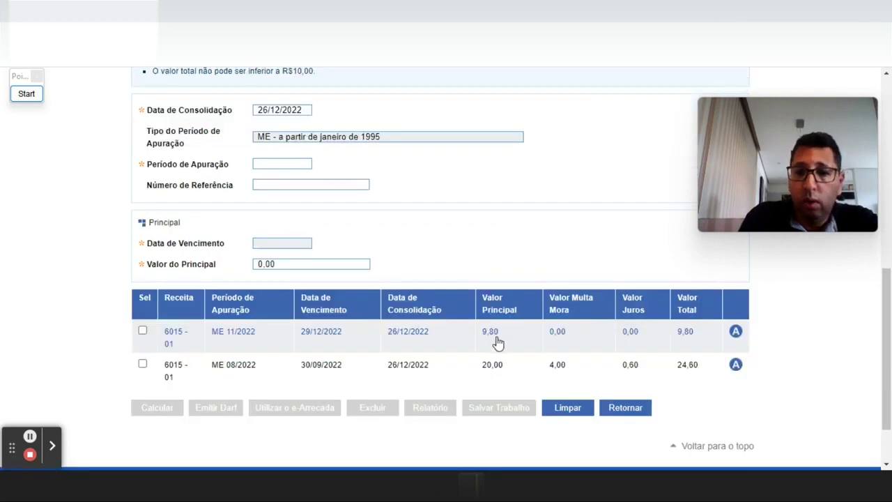
Select and clear the 11/2022 and 08/2022 entries in turn to compare whether each DARF can be issued.
left_click(142, 330)
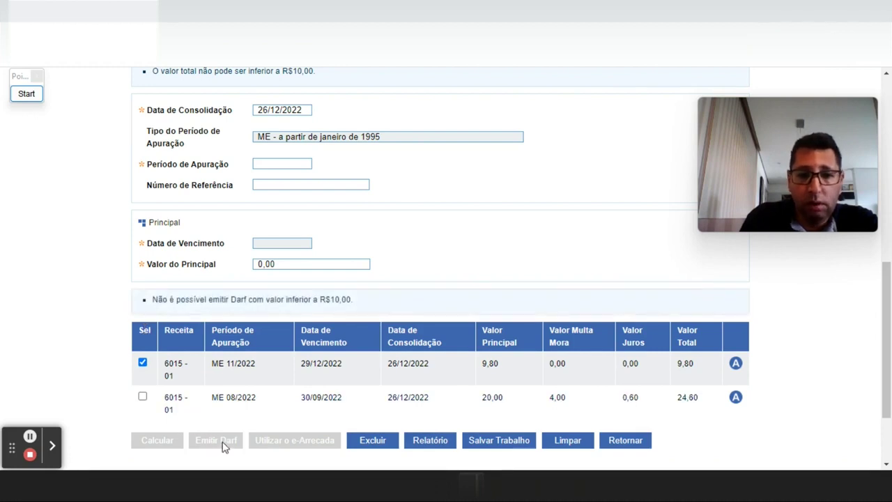
left_click(142, 362)
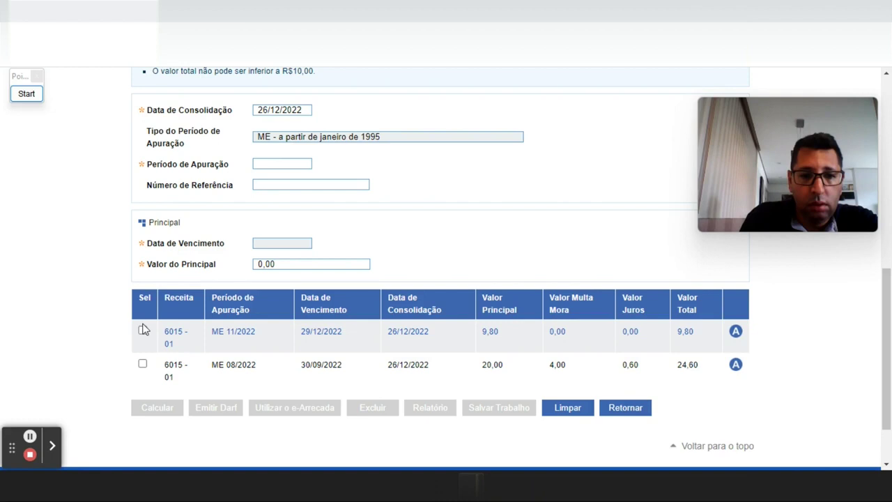
left_click(142, 331)
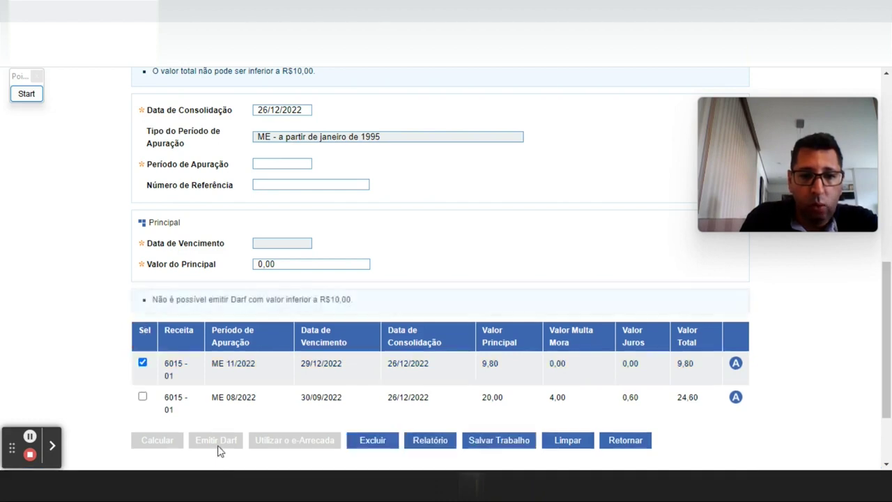
left_click(142, 363)
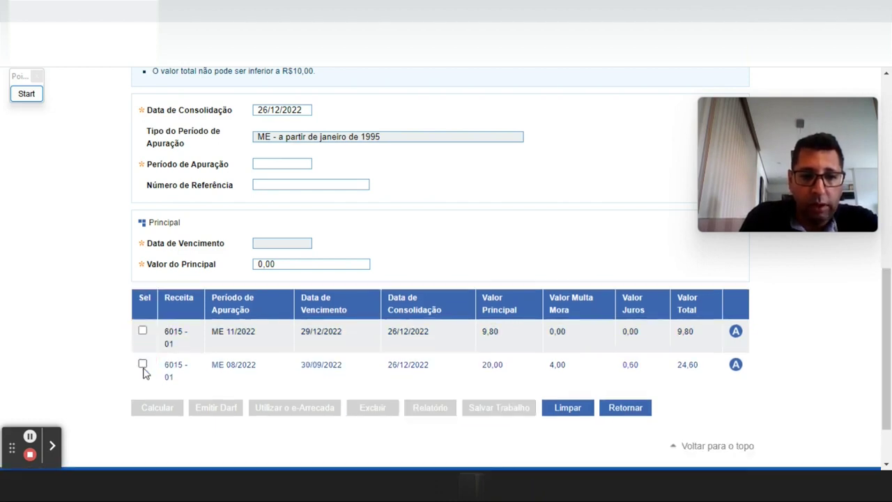
left_click(142, 367)
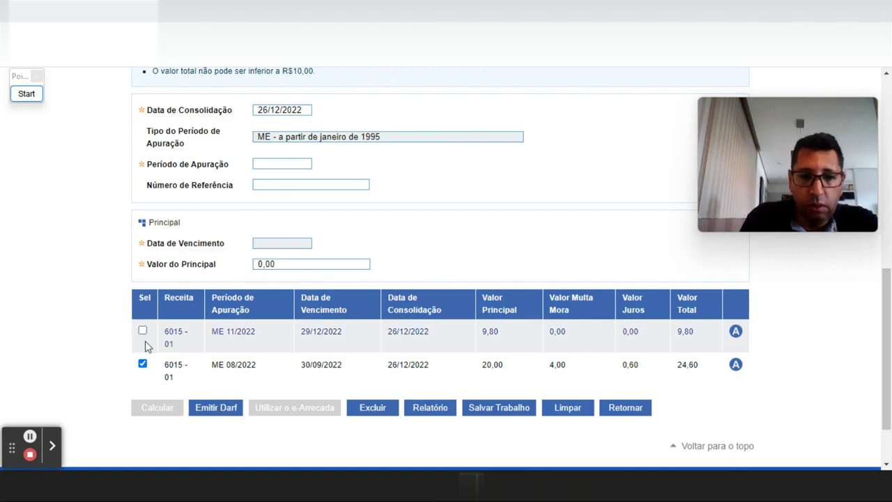
left_click(143, 364)
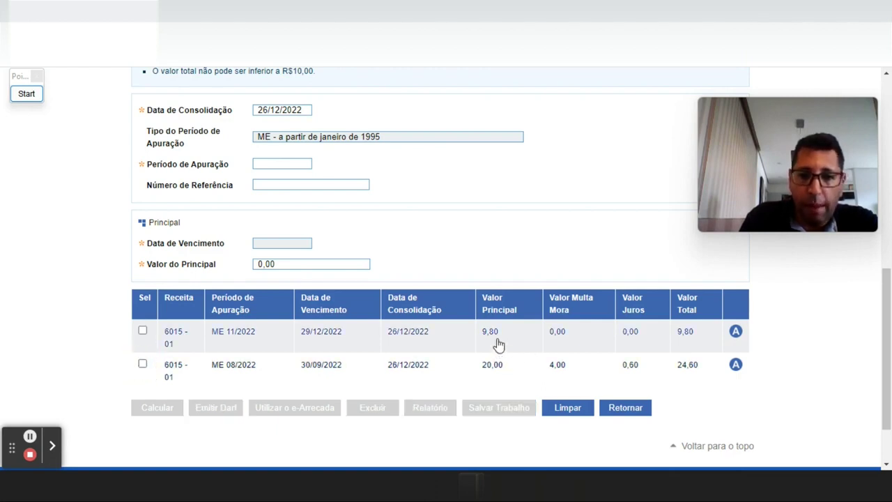
left_click(143, 332)
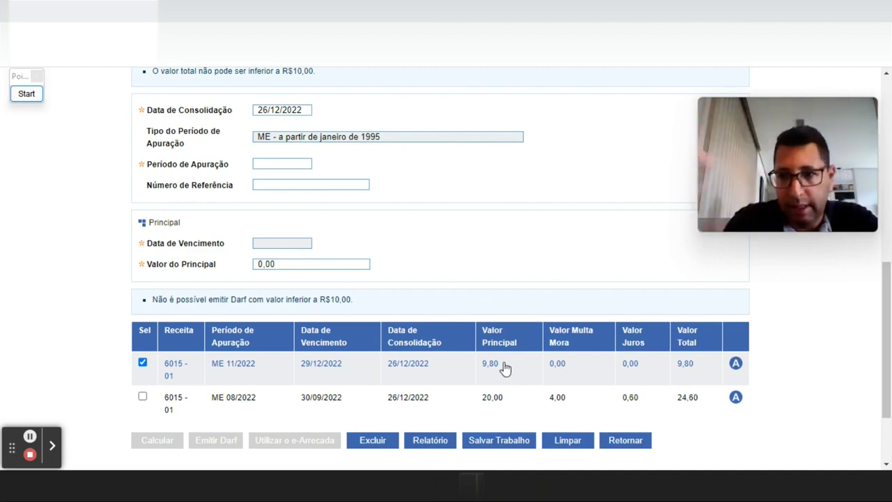
left_click(143, 363)
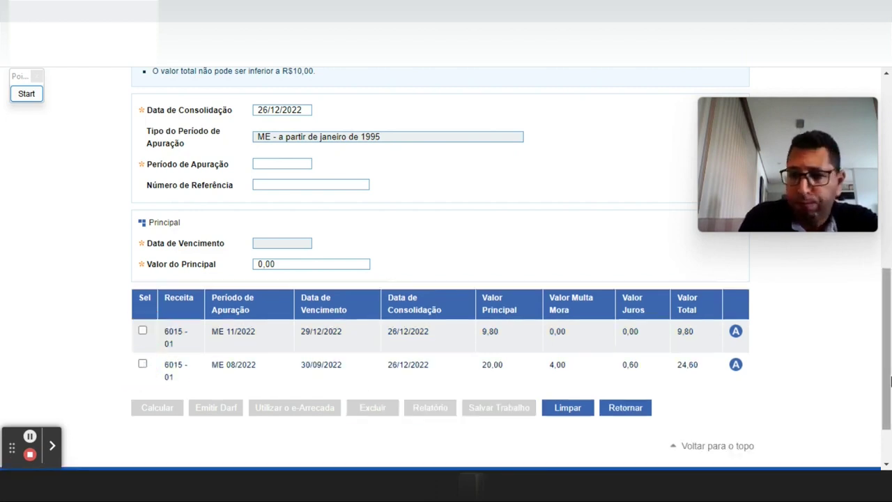
Switch to the MXRF11 spreadsheet and set the DEZEMBRO 2022 profit to 200.
key("ctrl+Tab")
left_click(52, 233)
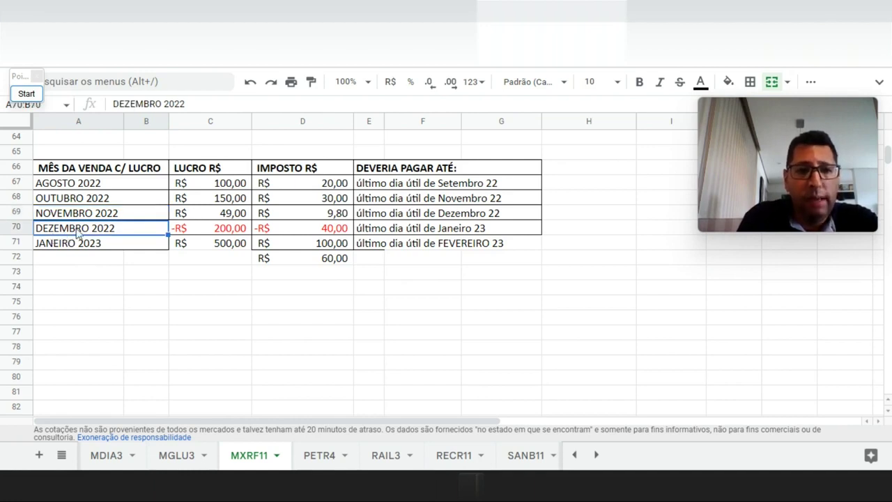
left_click(202, 233)
type("200")
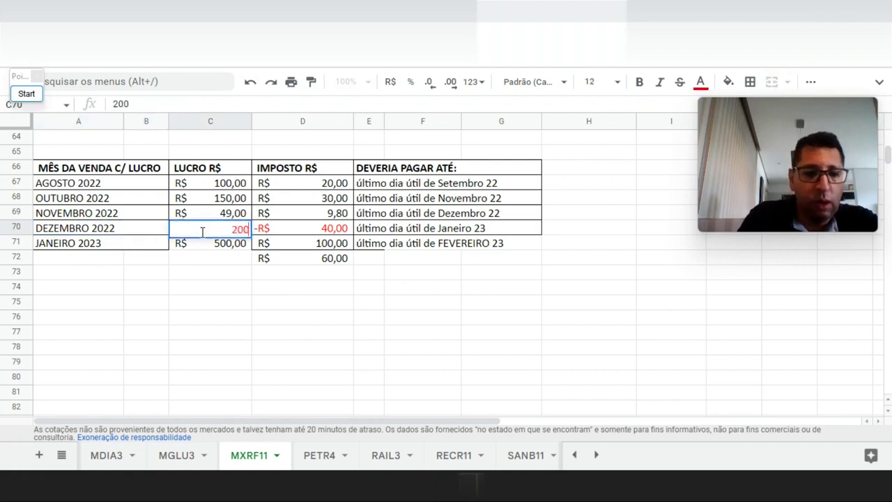
key("Tab")
left_click(202, 236)
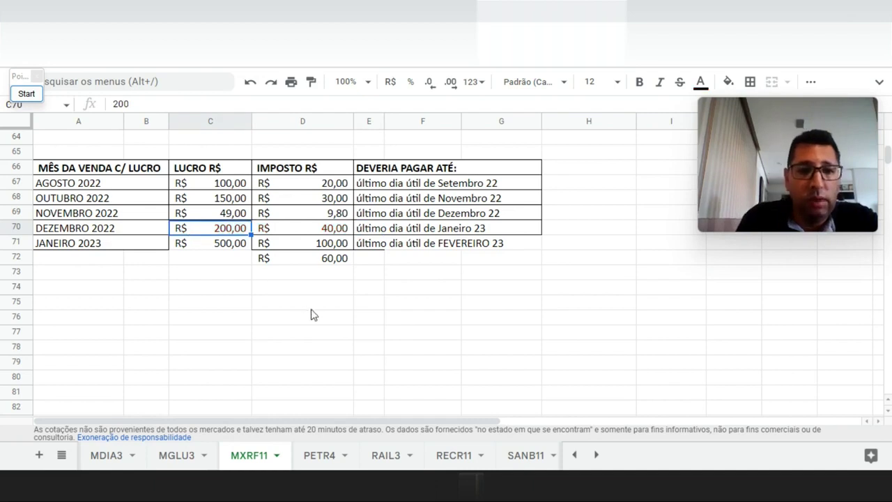
Return to Sicalc, set Período de Apuração to 12/2022 and Valor do Principal to 40,00, and calculate the entry.
left_click(78, 11)
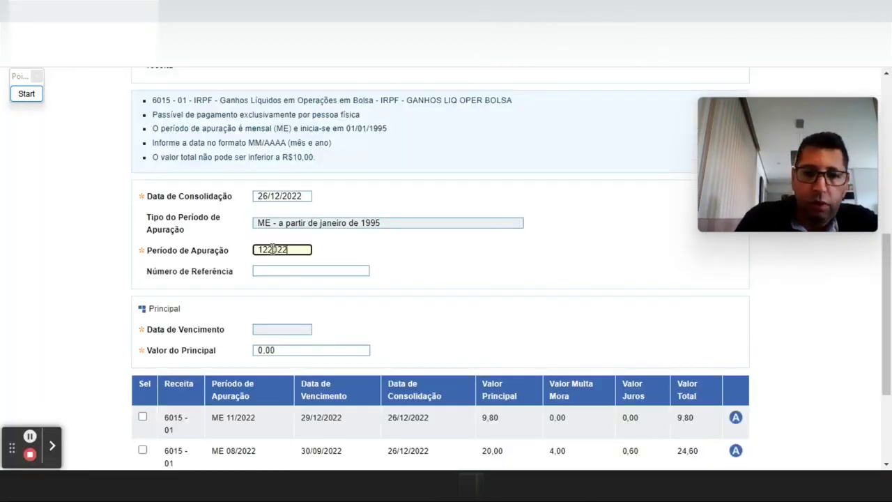
left_click_drag(297, 332, 256, 329)
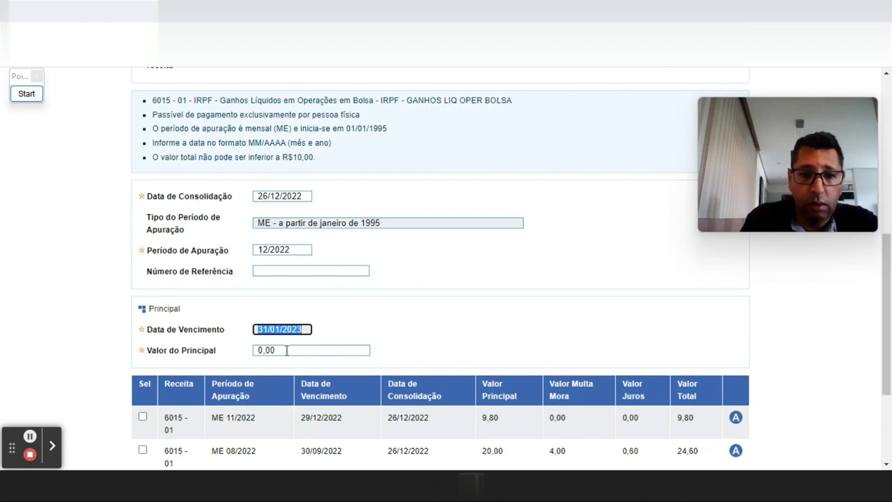
left_click(287, 350)
left_click_drag(285, 352, 202, 346)
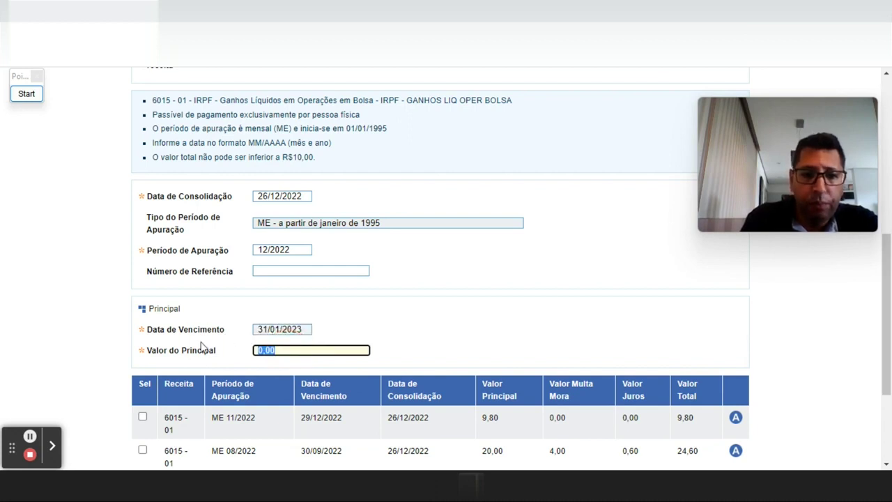
type("40,00")
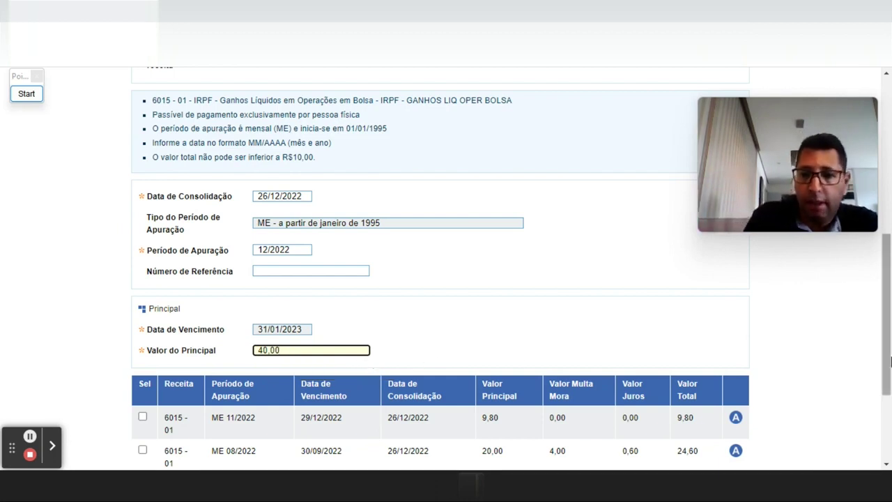
scroll(890, 349, "down", 2)
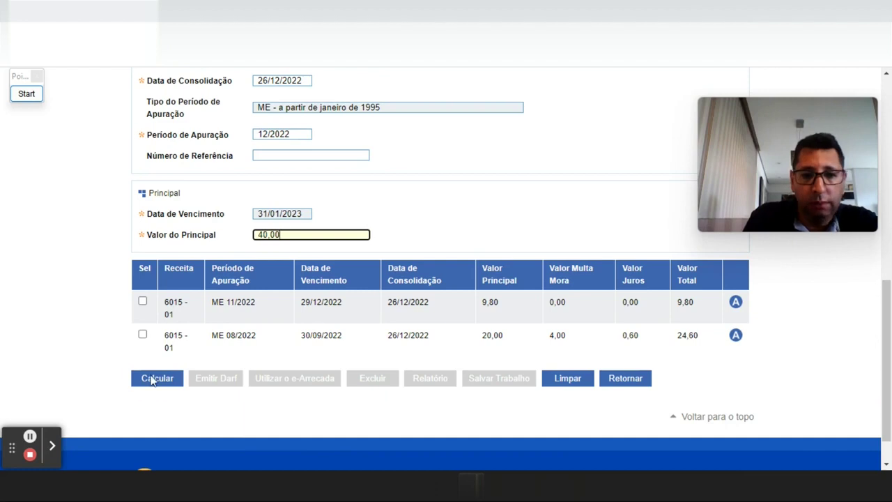
left_click(152, 376)
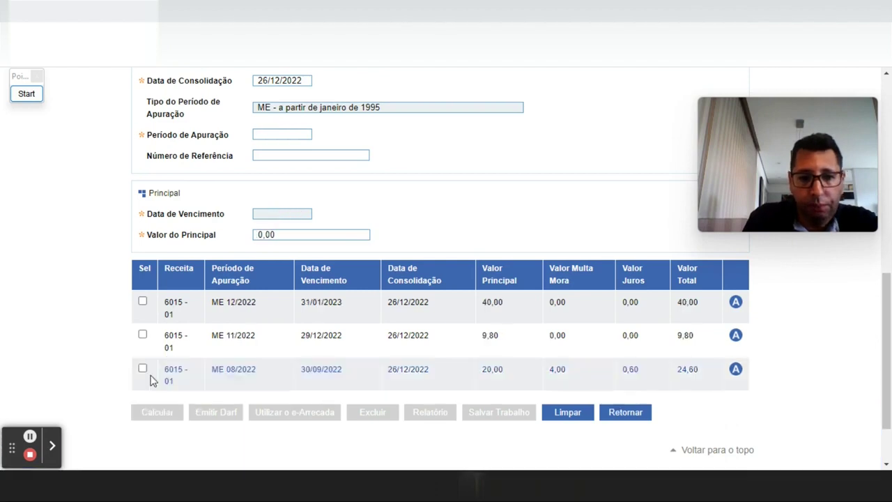
Toggle the selection of the 12/2022 entry to check whether its DARF can be issued.
left_click(142, 302)
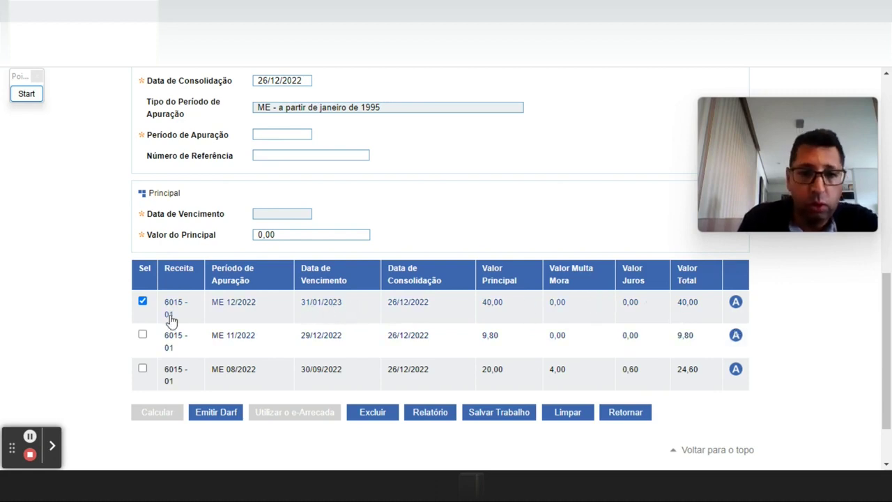
left_click(142, 302)
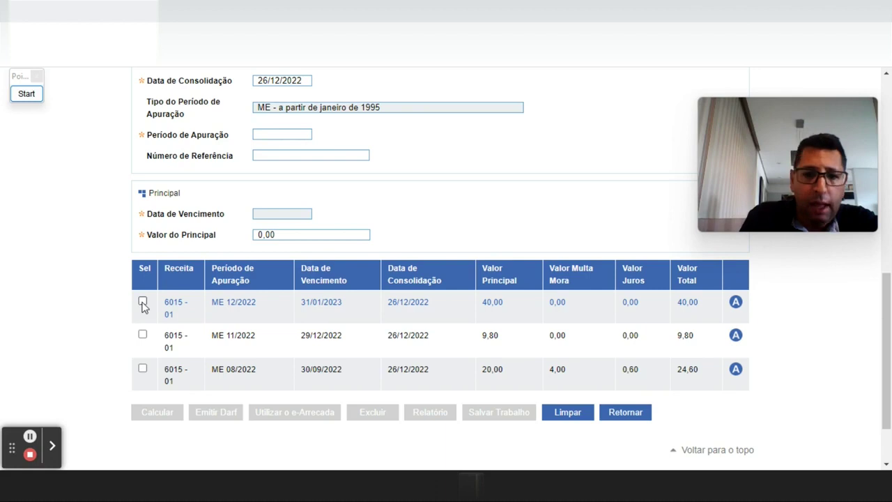
left_click(143, 302)
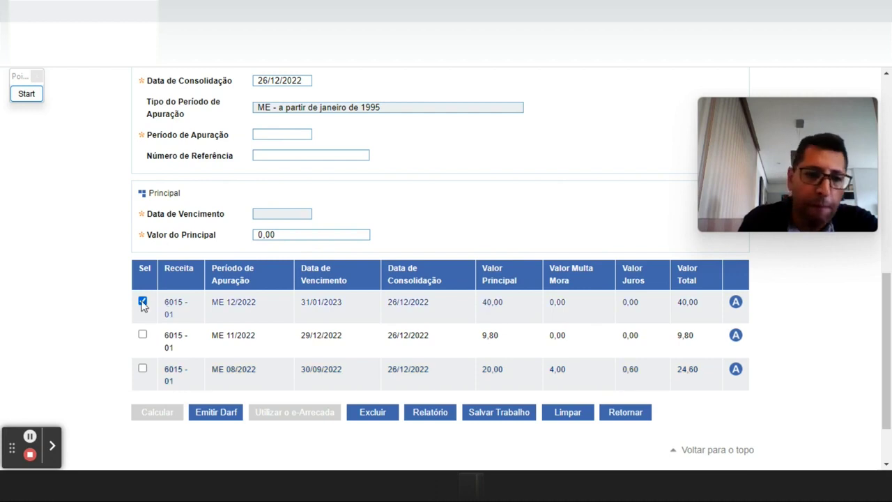
left_click(142, 301)
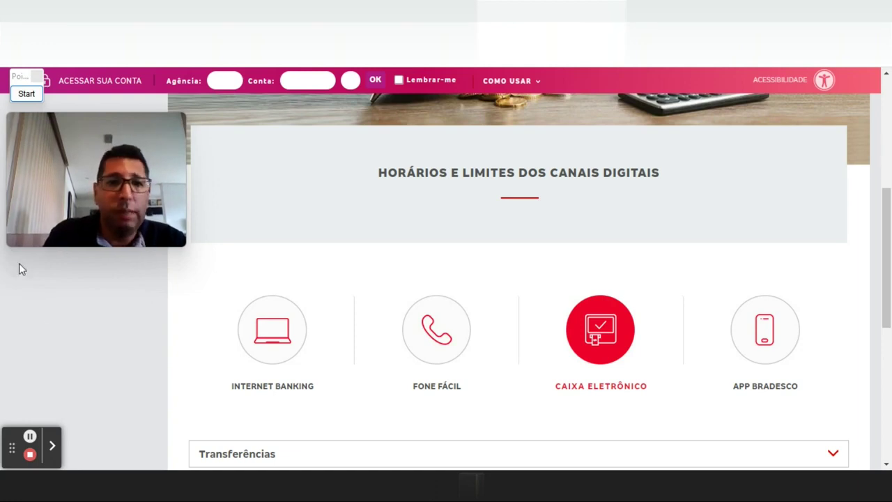
Browse the digital channels on Bradesco's Horários e Limites page and examine the Fone Fácil service hours in the footer.
left_click(432, 382)
left_click_drag(885, 301, 889, 311)
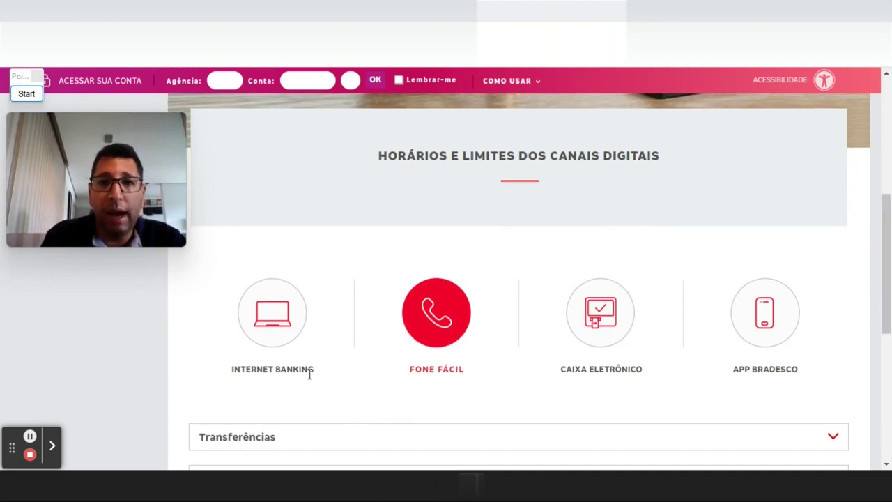
left_click(270, 333)
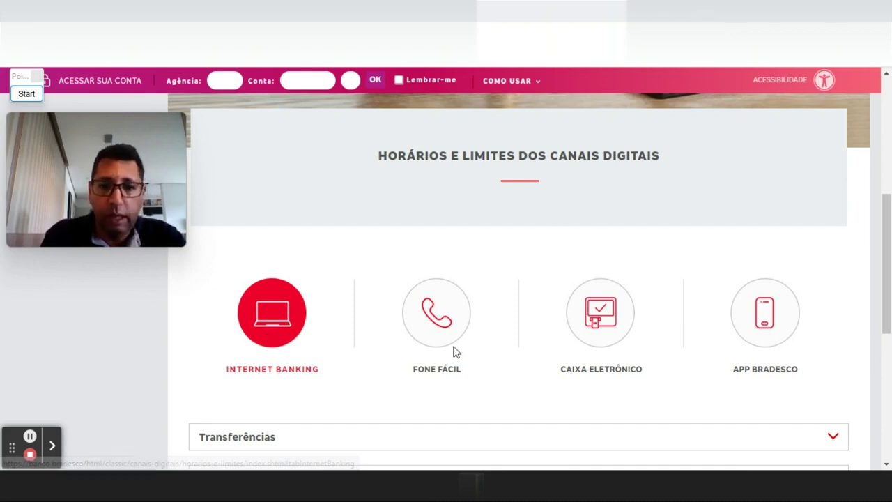
left_click(434, 327)
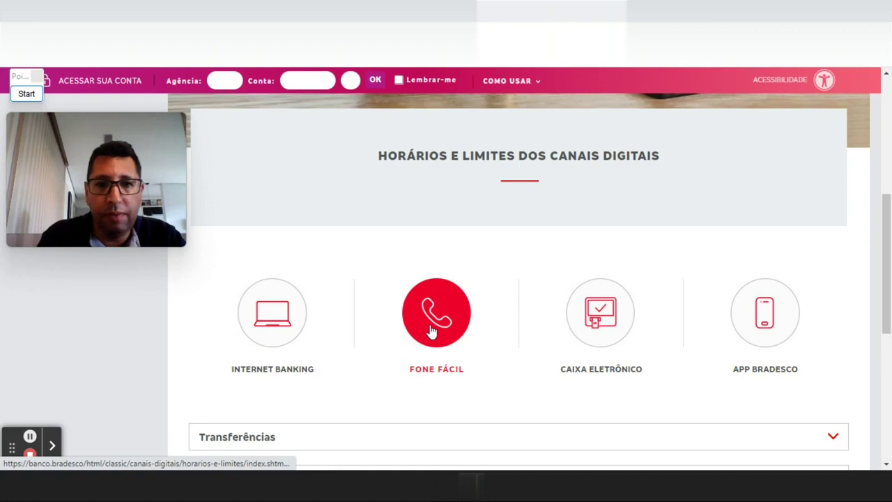
scroll(454, 325, "down", 10)
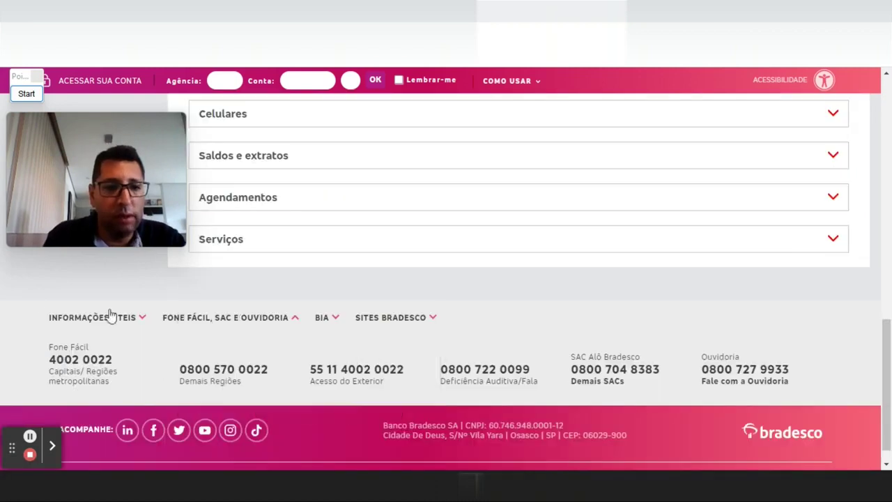
mouse_move(78, 363)
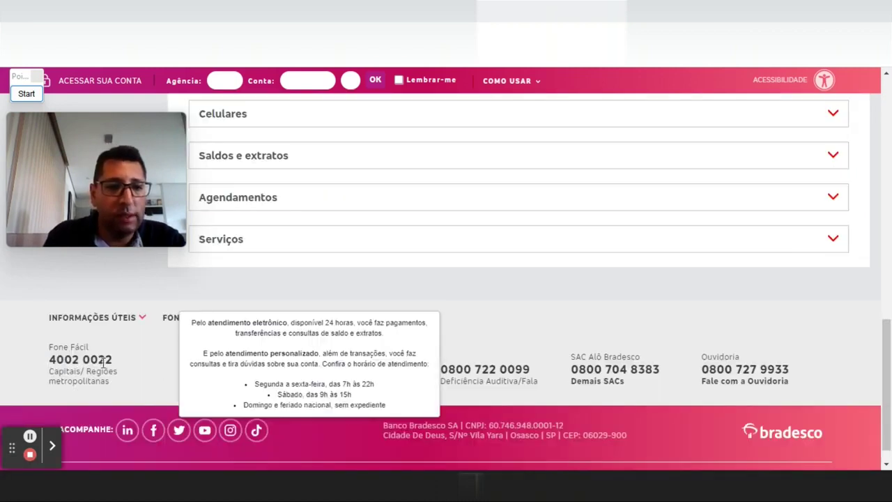
left_click_drag(886, 325, 887, 240)
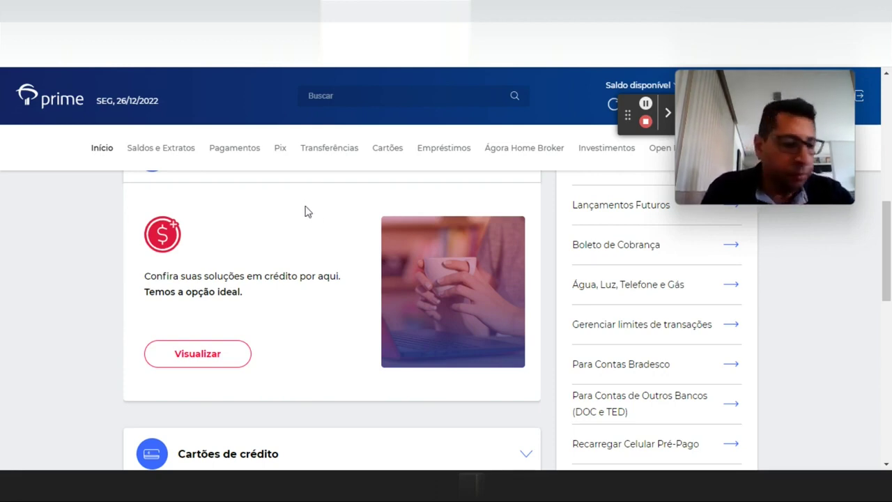
Open the DARF tax payment form in Bradesco internet banking's Pagamentos area and bring up the issued 31/10/2022 DARF for reference.
left_click(235, 151)
left_click_drag(885, 183, 887, 269)
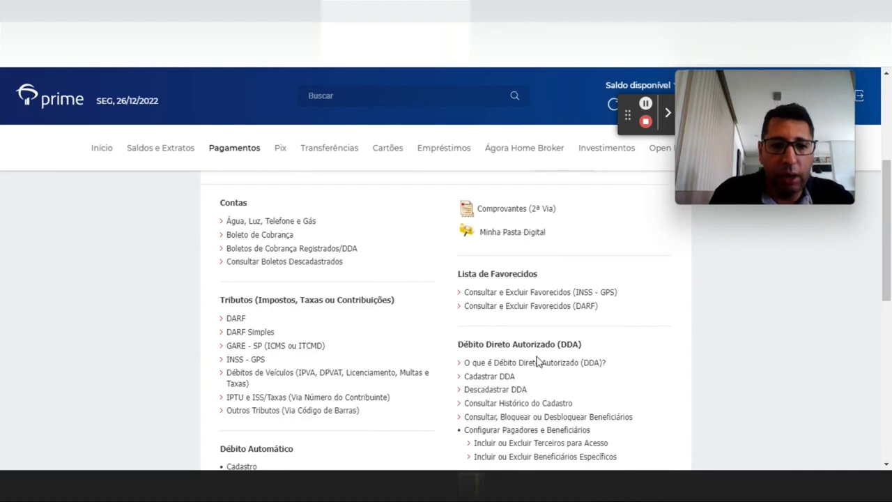
left_click(237, 320)
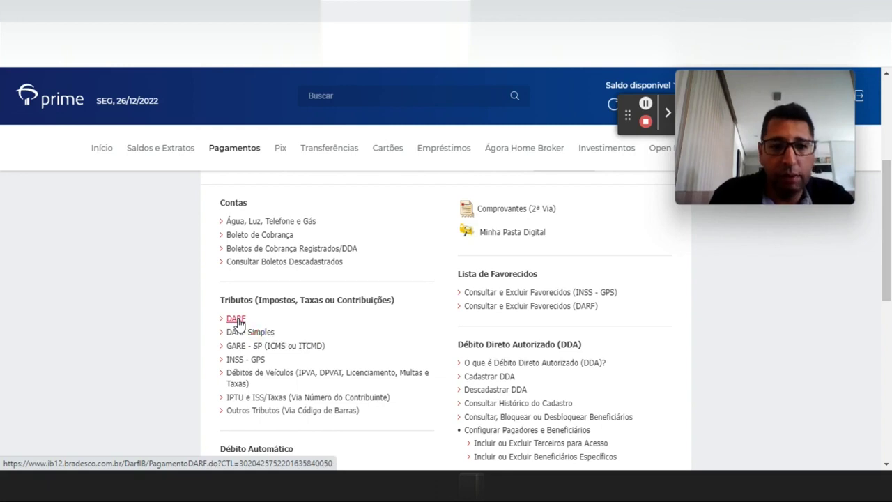
scroll(884, 263, "down", 1)
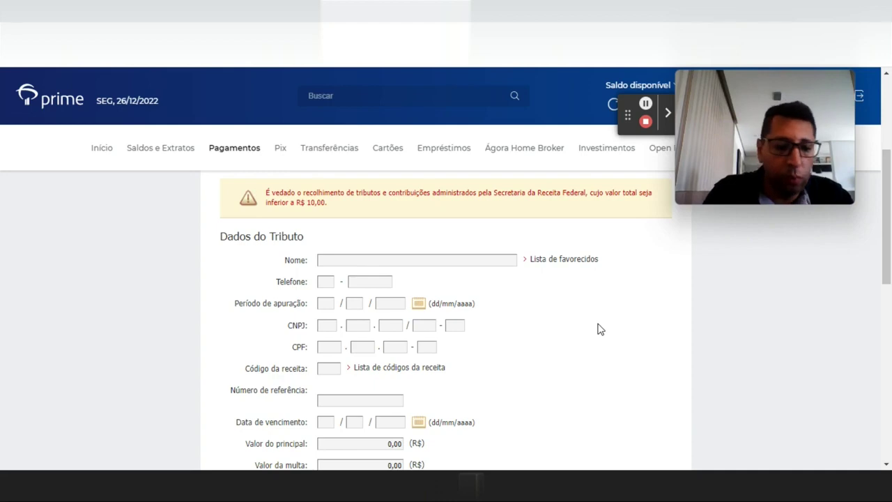
key("alt+Tab")
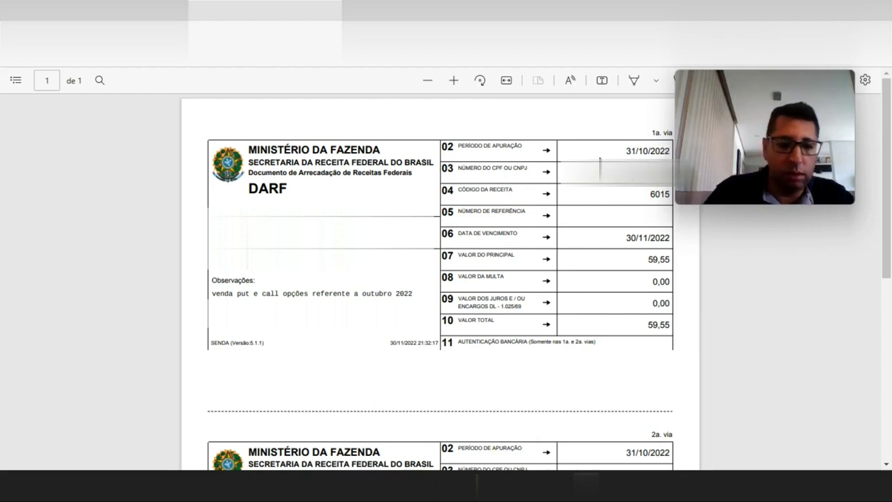
Return to the Bradesco tax form, set Período de apuração to 31/10/2022, and consult the remaining fields on the issued DARF.
key("alt+Tab")
left_click(326, 304)
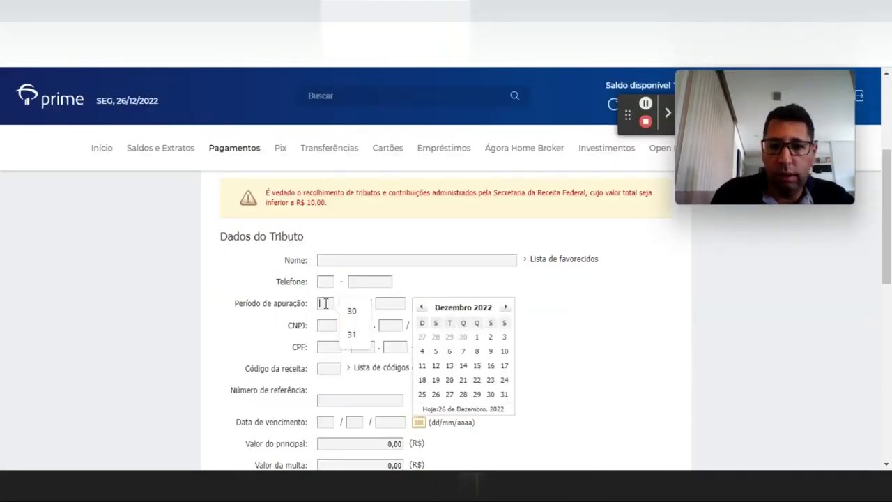
left_click(352, 334)
type("10 / 2022")
left_click(648, 336)
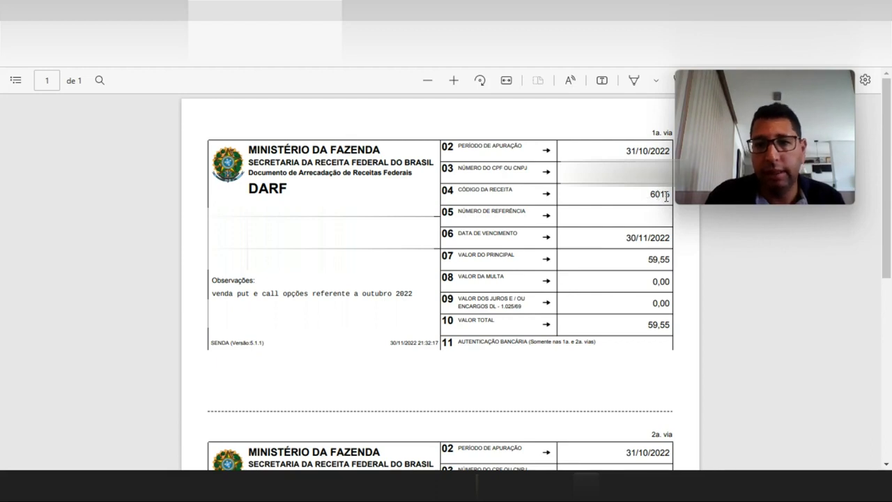
key("alt+Tab")
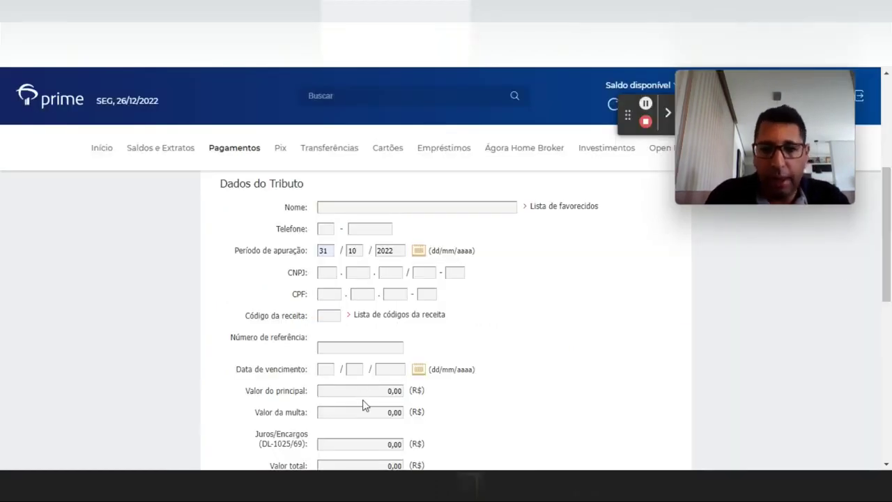
Using the 08/2022 entry in Sicalc as reference, set Valor da multa to 4,00 and Juros/Encargos to 0,60 in the Bradesco form.
left_click(362, 414)
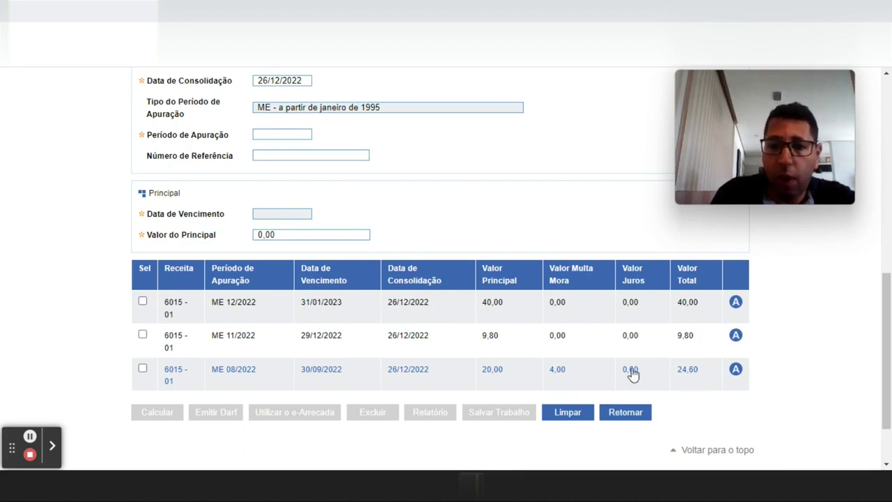
left_click(386, 251)
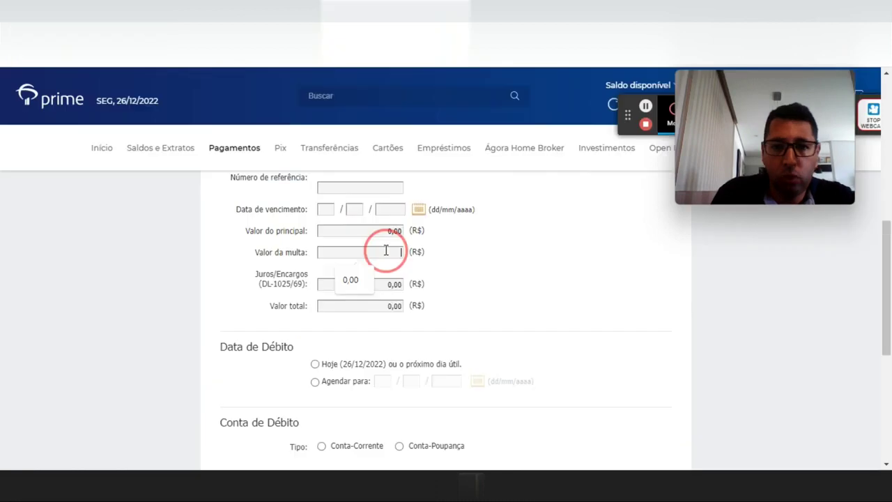
type("4")
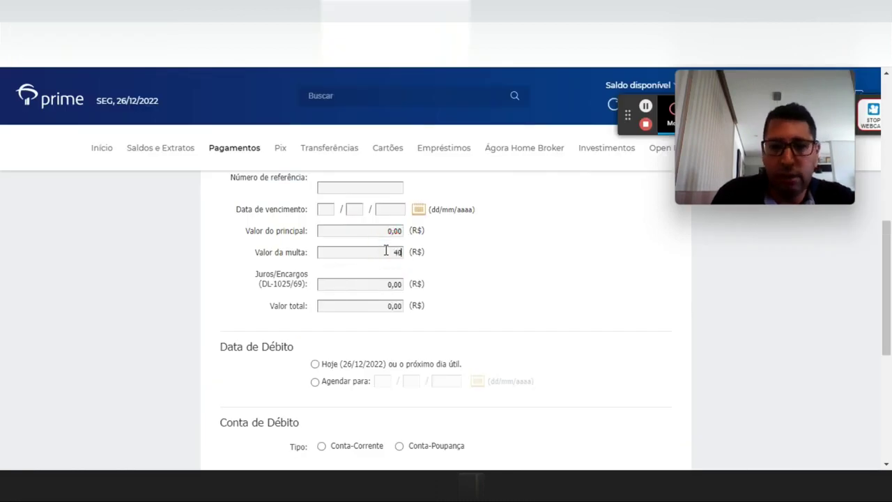
left_click(375, 286)
type("06")
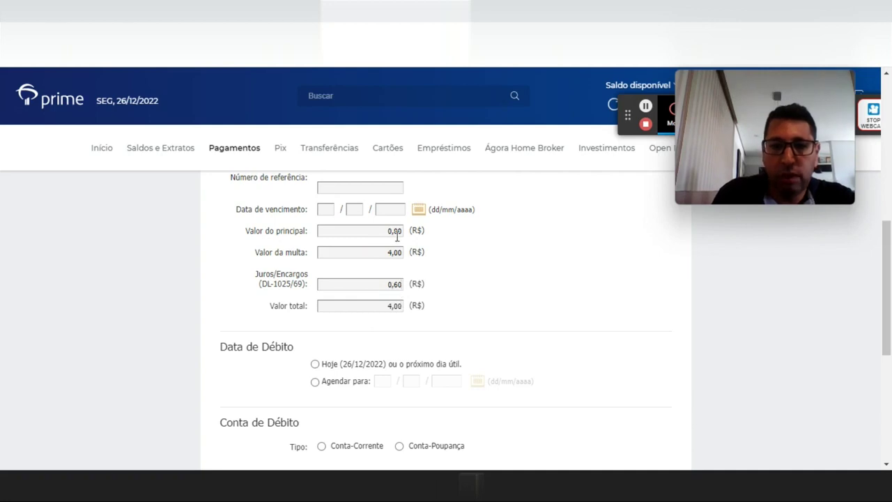
Set Valor do principal to 20,00 and review the form's total, debit date and debit account sections.
left_click(374, 232)
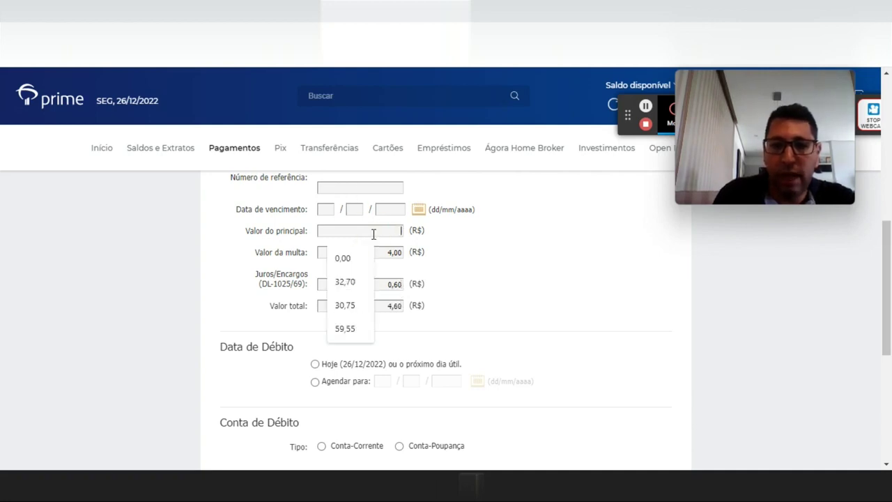
type("20")
key("Tab")
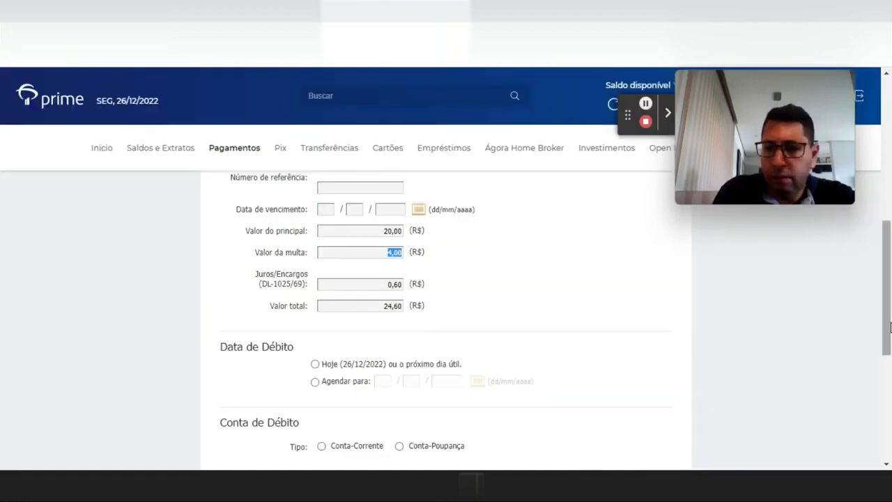
scroll(882, 325, "down", 1)
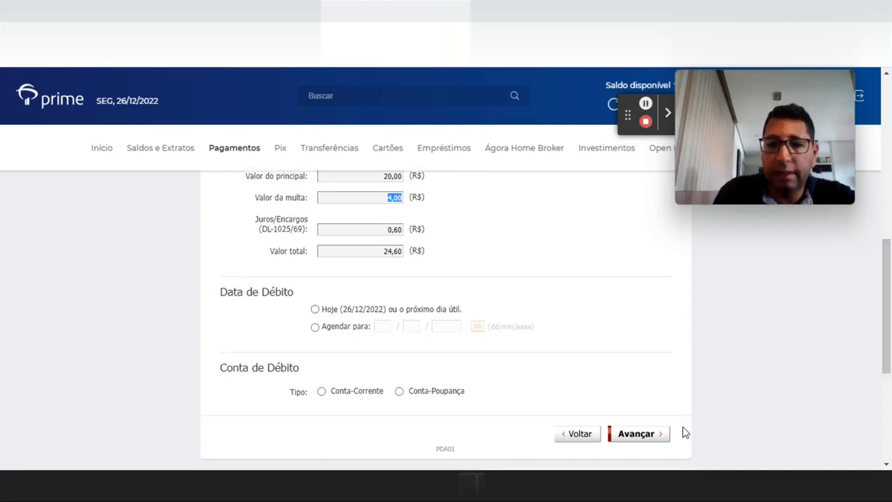
left_click_drag(886, 352, 889, 305)
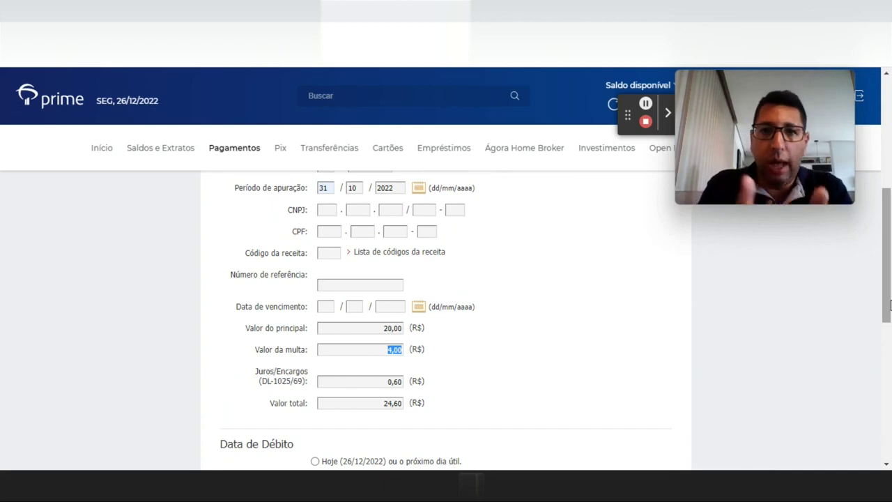